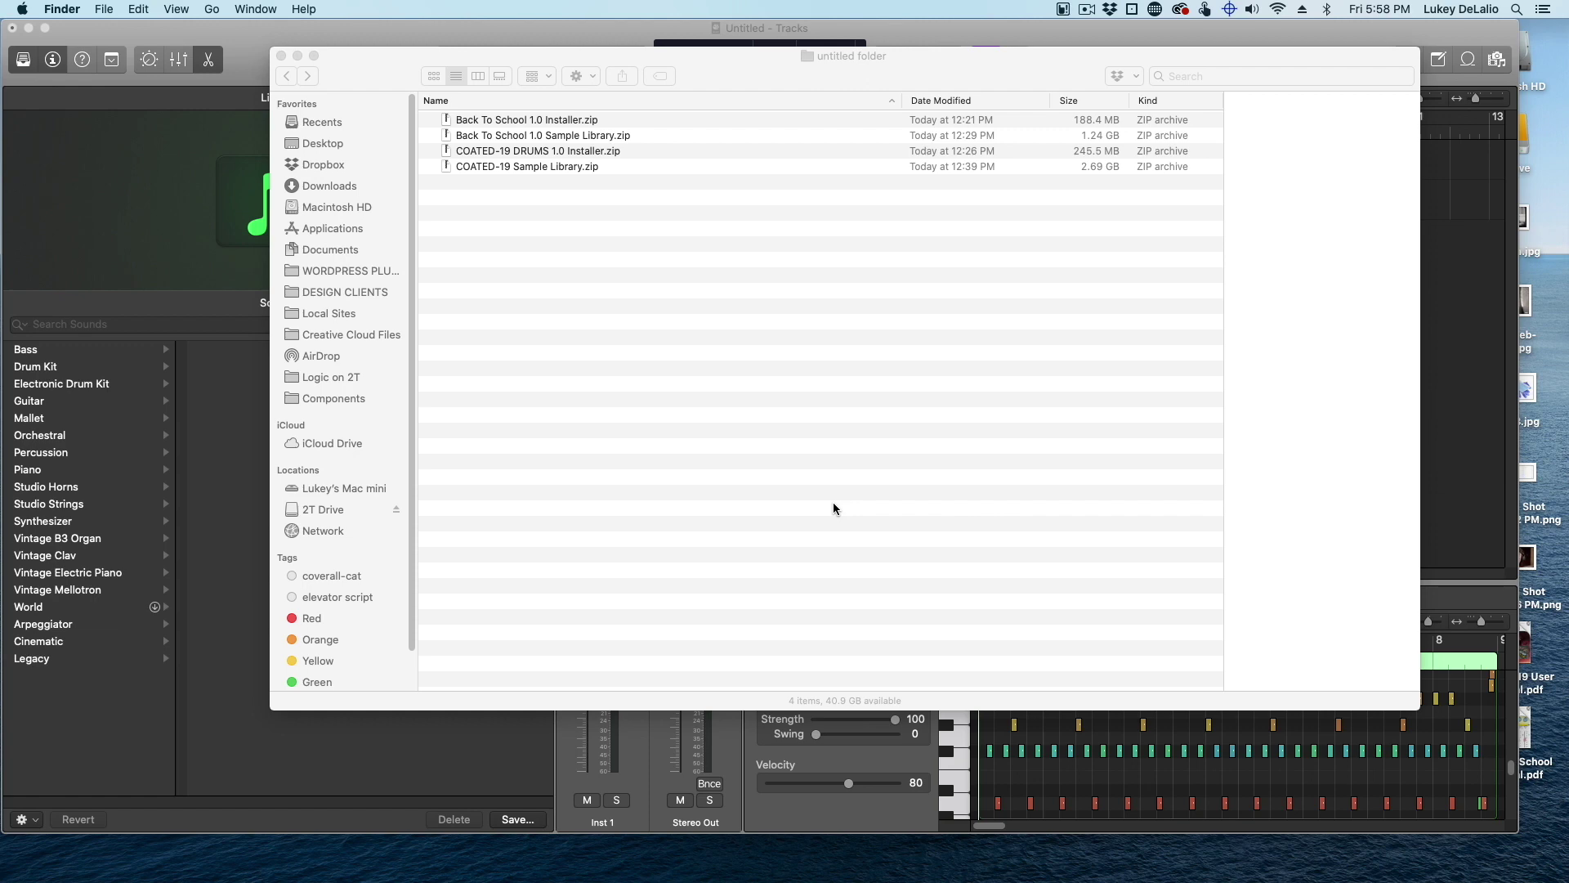
Unzip COATED-19 DRUMS 1.0 Installer.zip and expand the resulting folder to reveal the installer package.
double_click(590, 150)
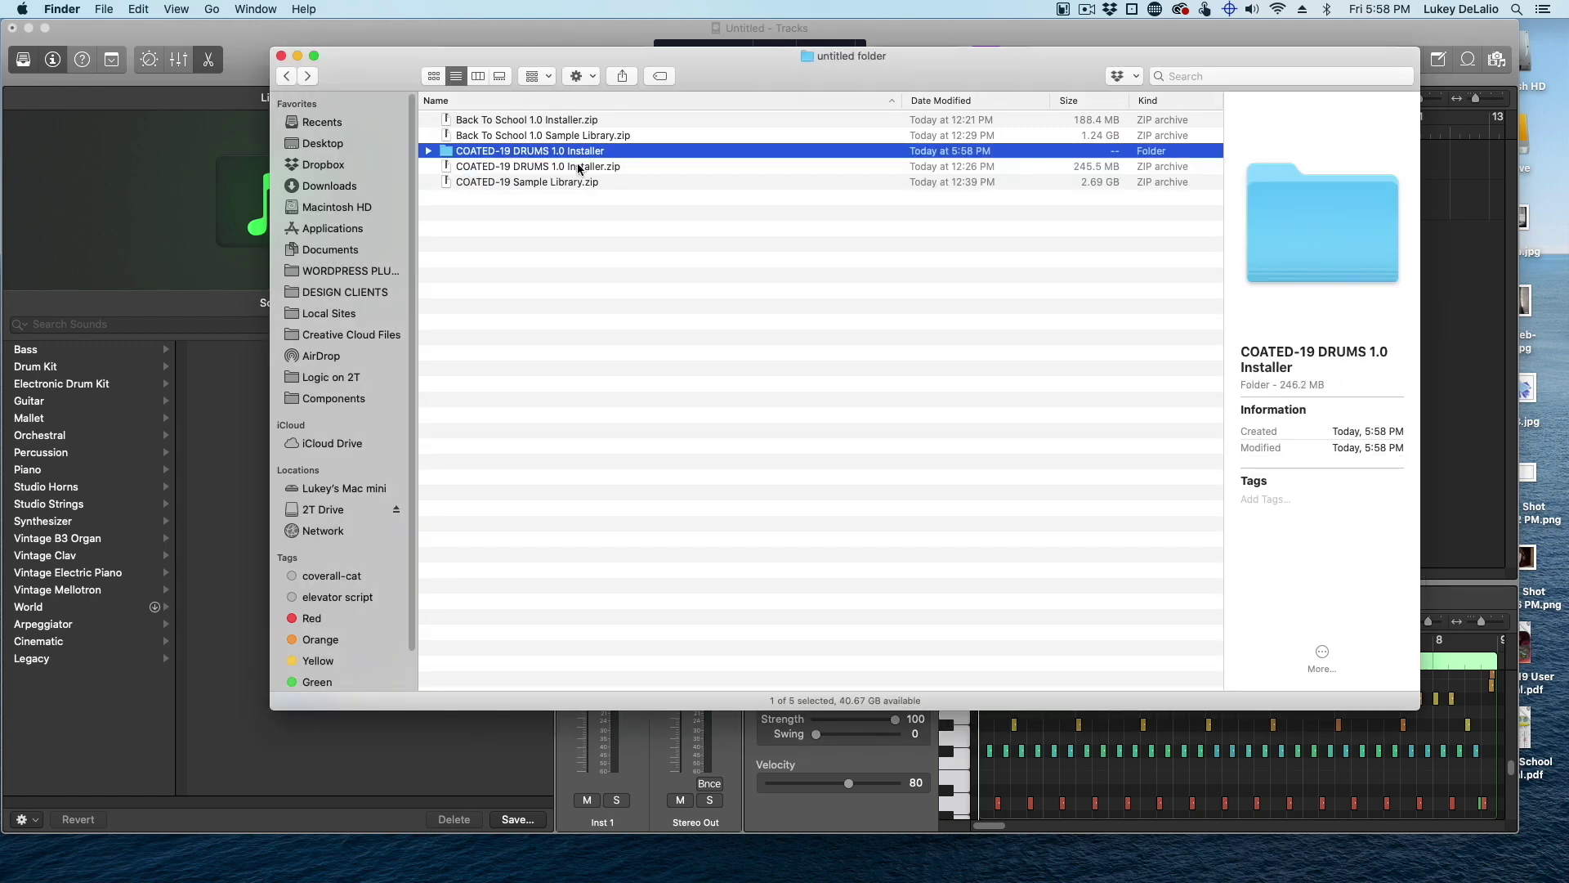
click(428, 150)
Launch the COATED-19 DRUMS installer, allow removable-volume access, and agree to the licence.
double_click(619, 183)
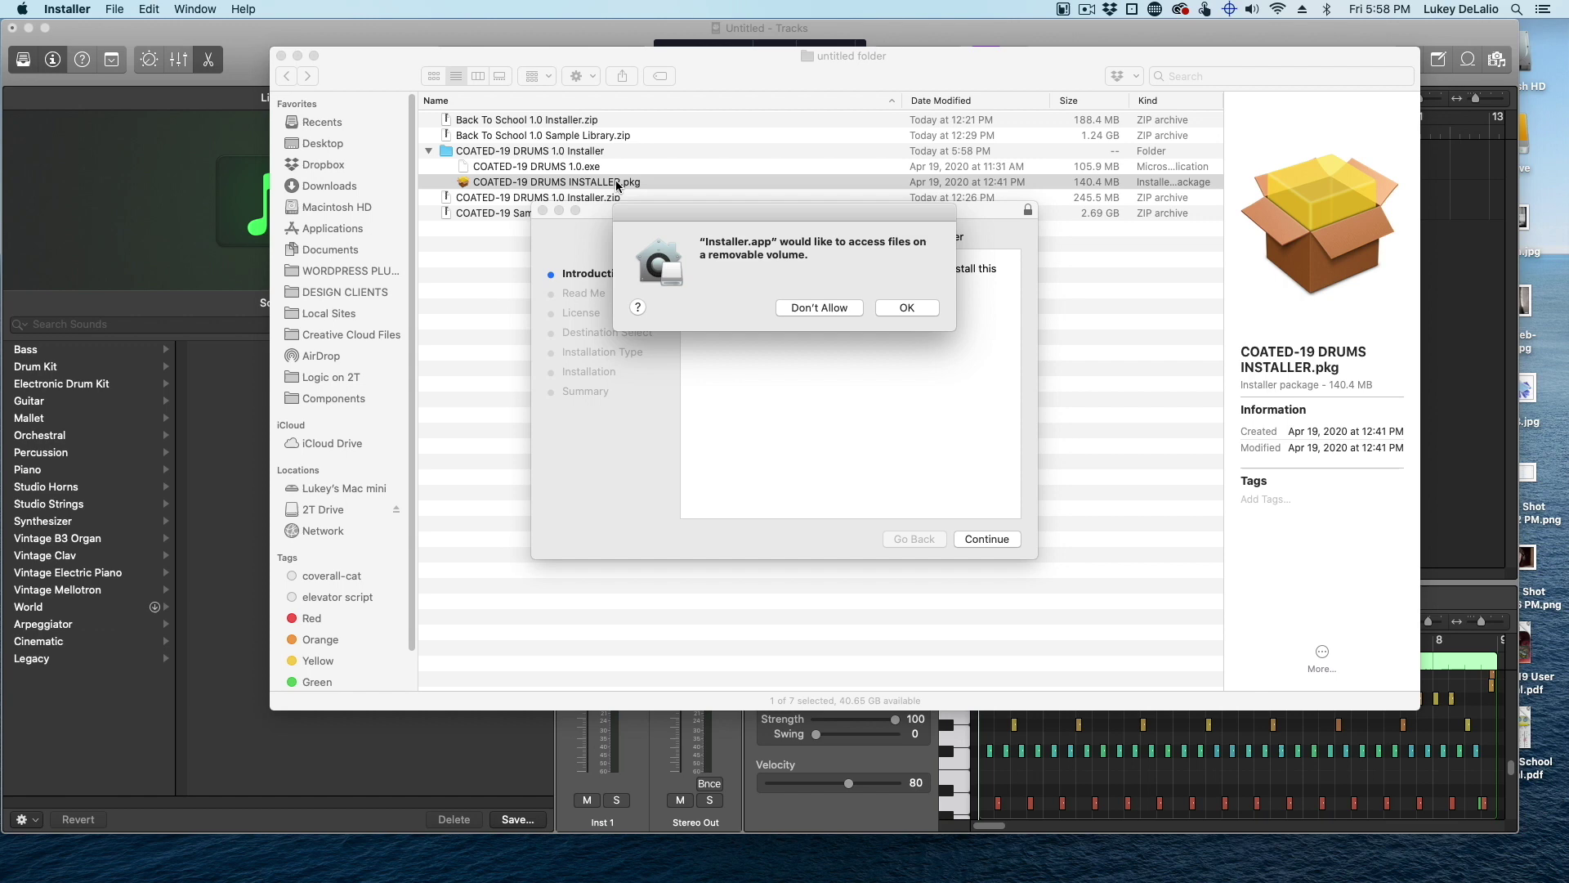
click(921, 310)
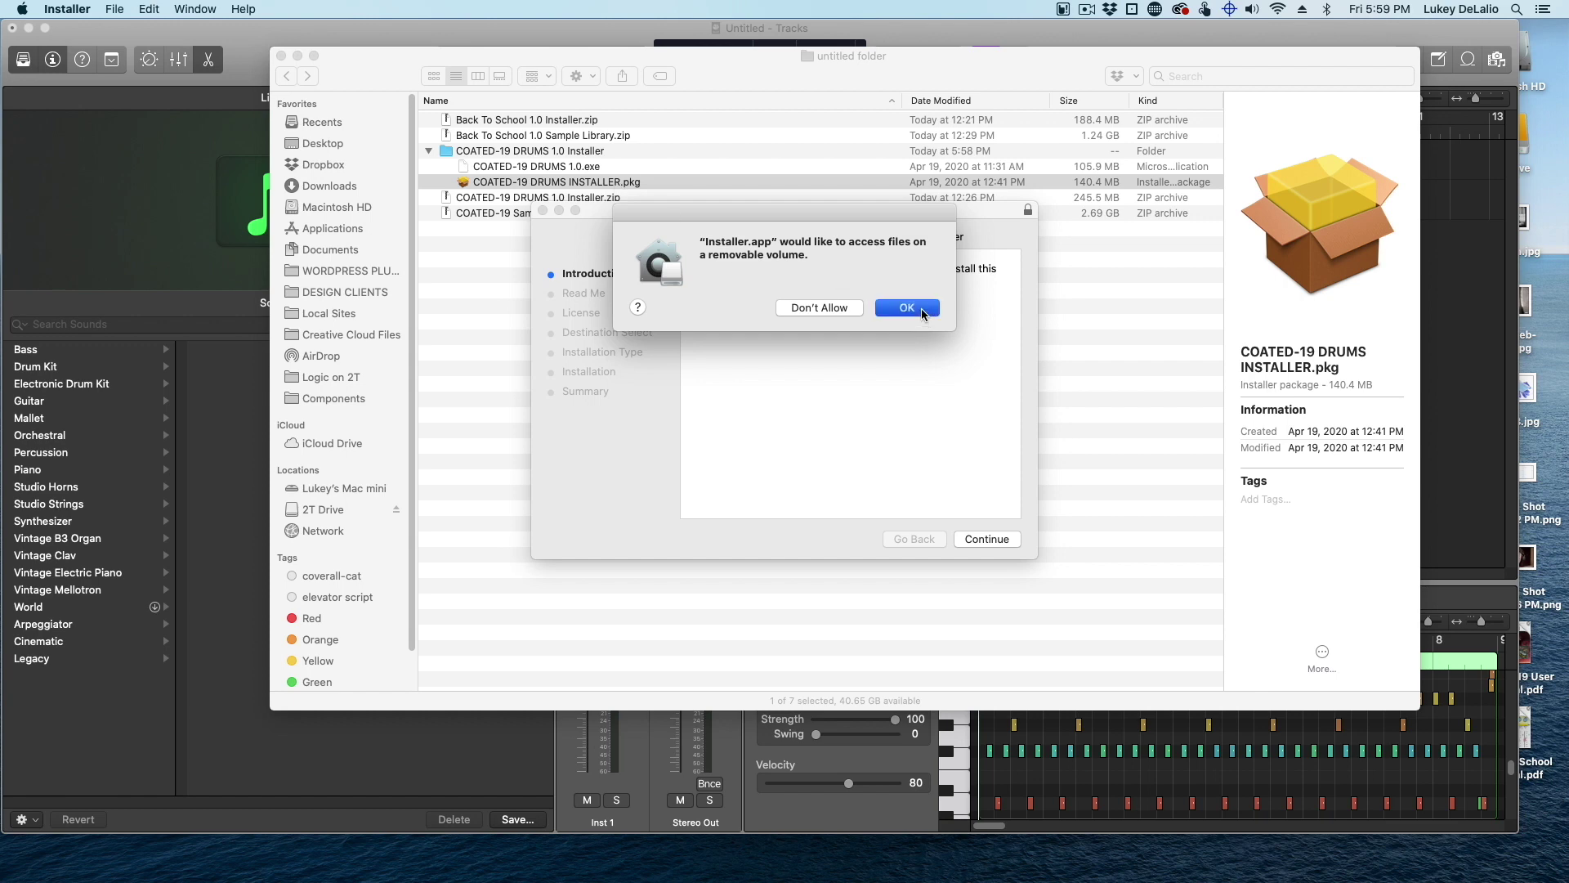
click(1008, 539)
click(999, 543)
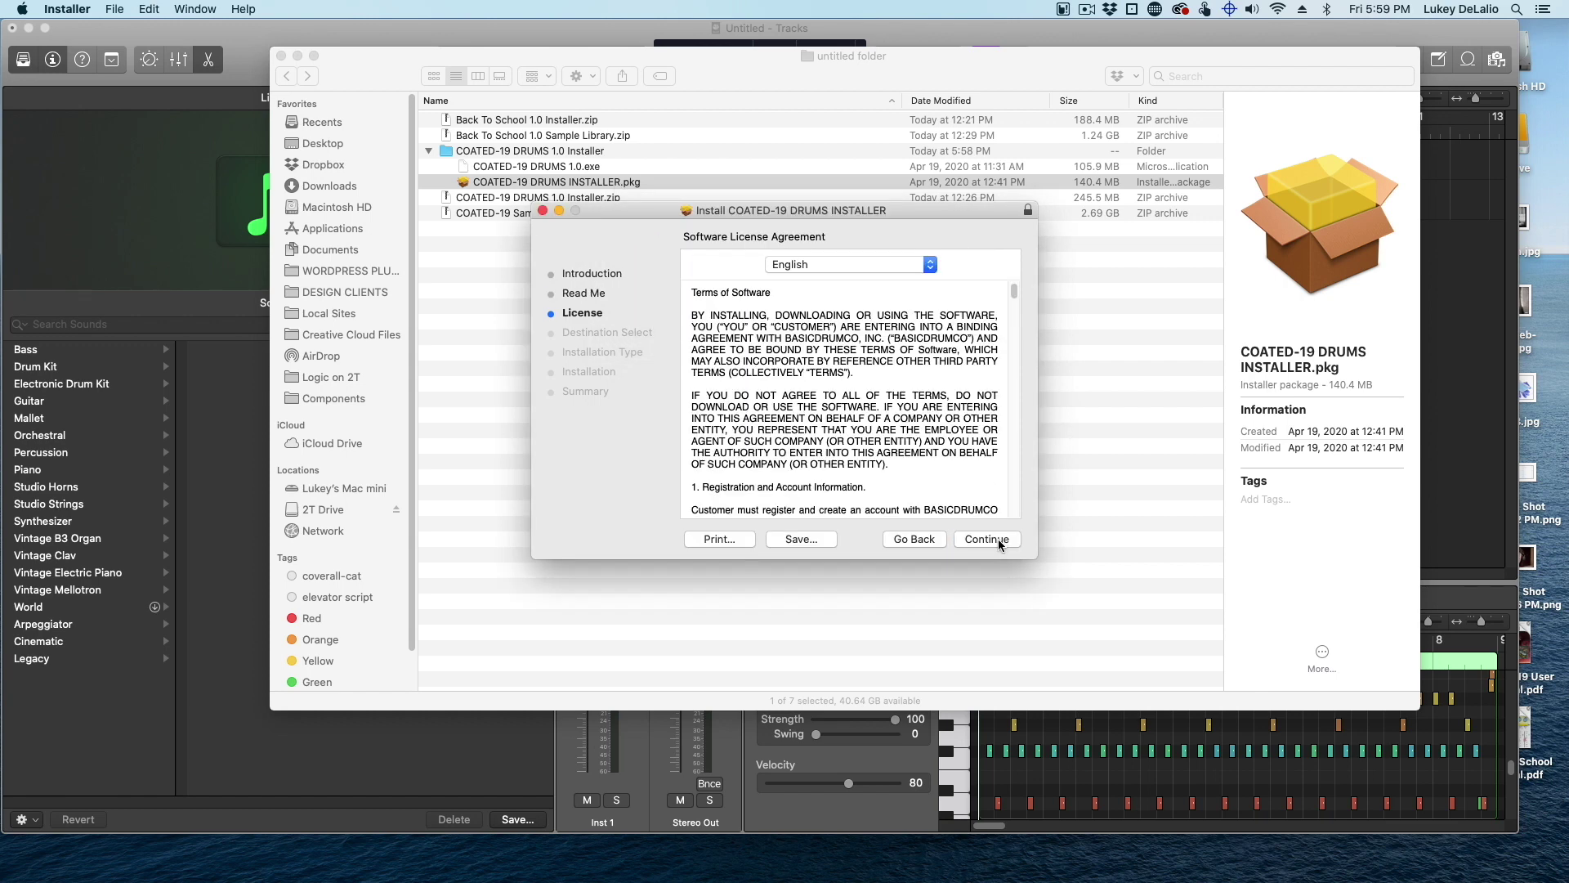
click(998, 543)
click(954, 339)
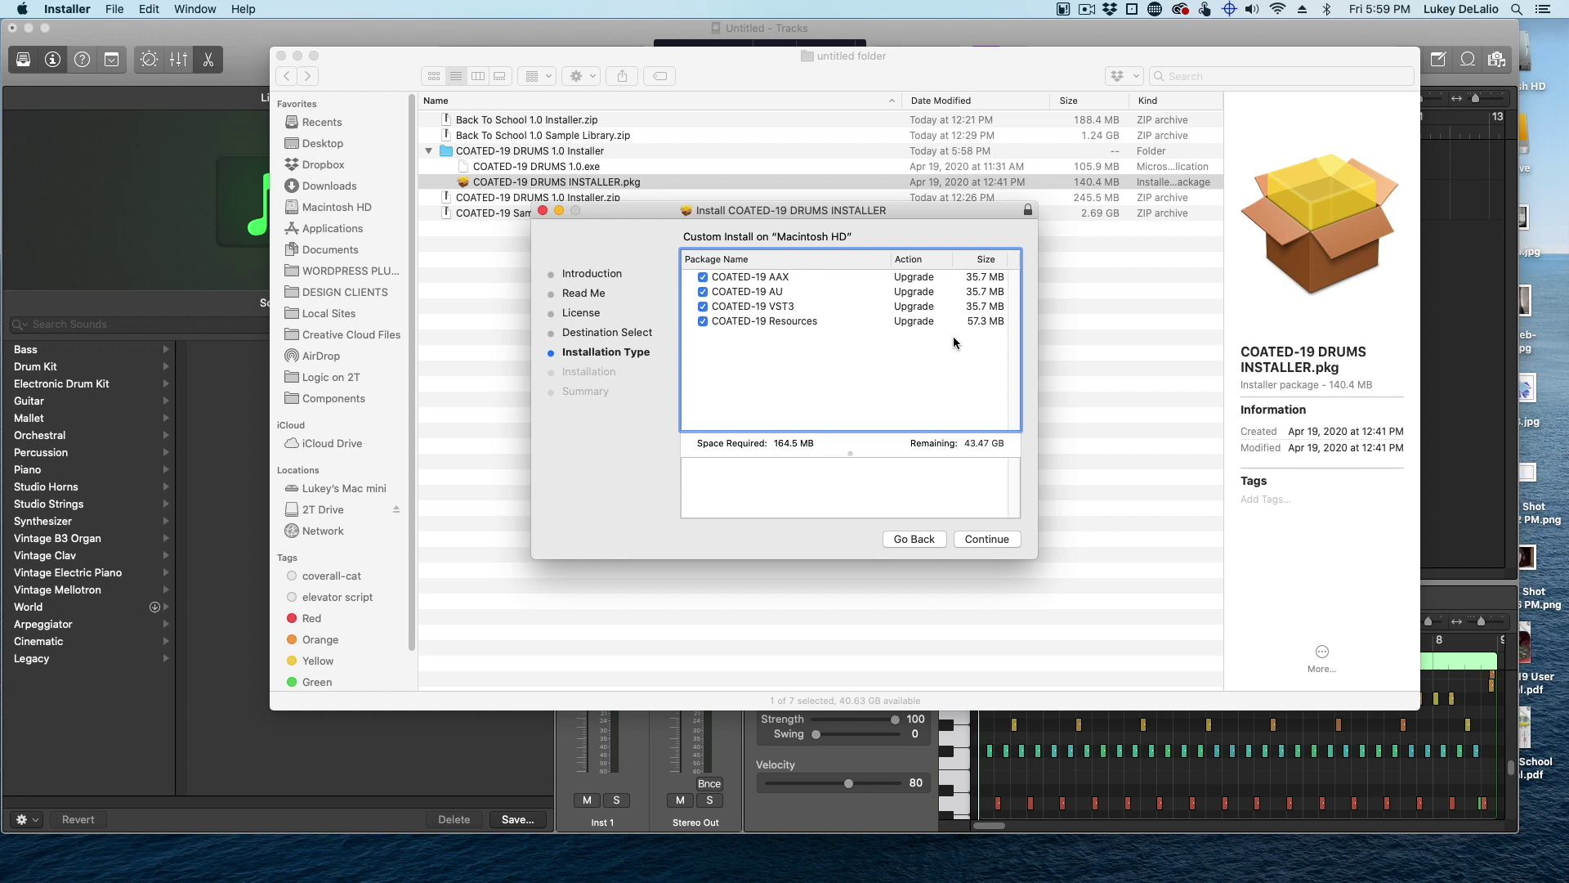
Install COATED-19 DRUMS on Macintosh HD, authorising with the account password and allowing Desktop access.
click(989, 541)
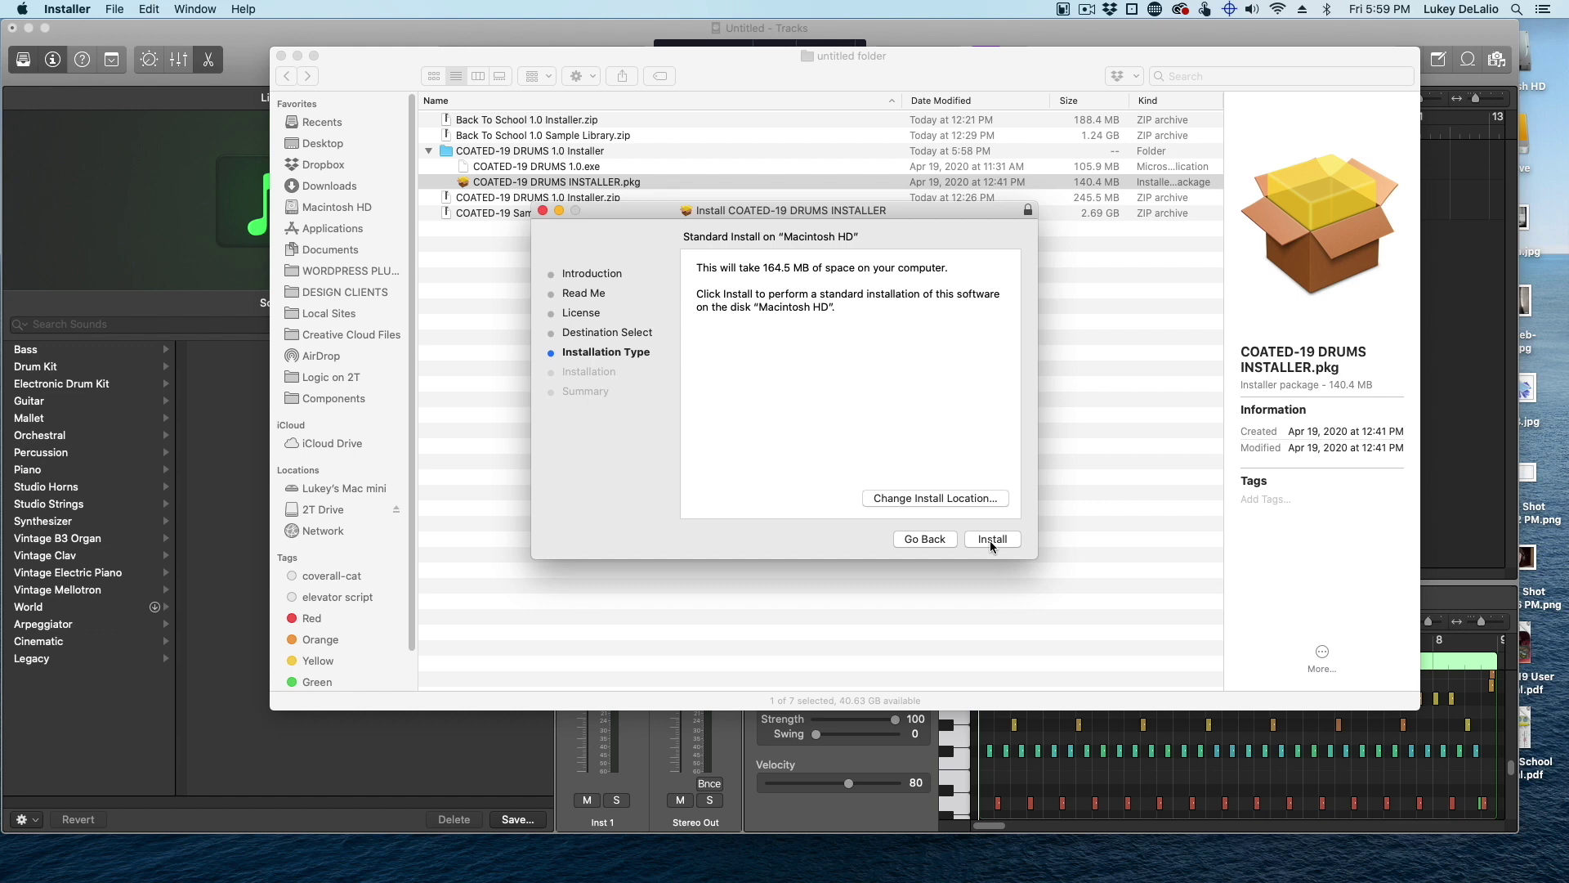
click(989, 541)
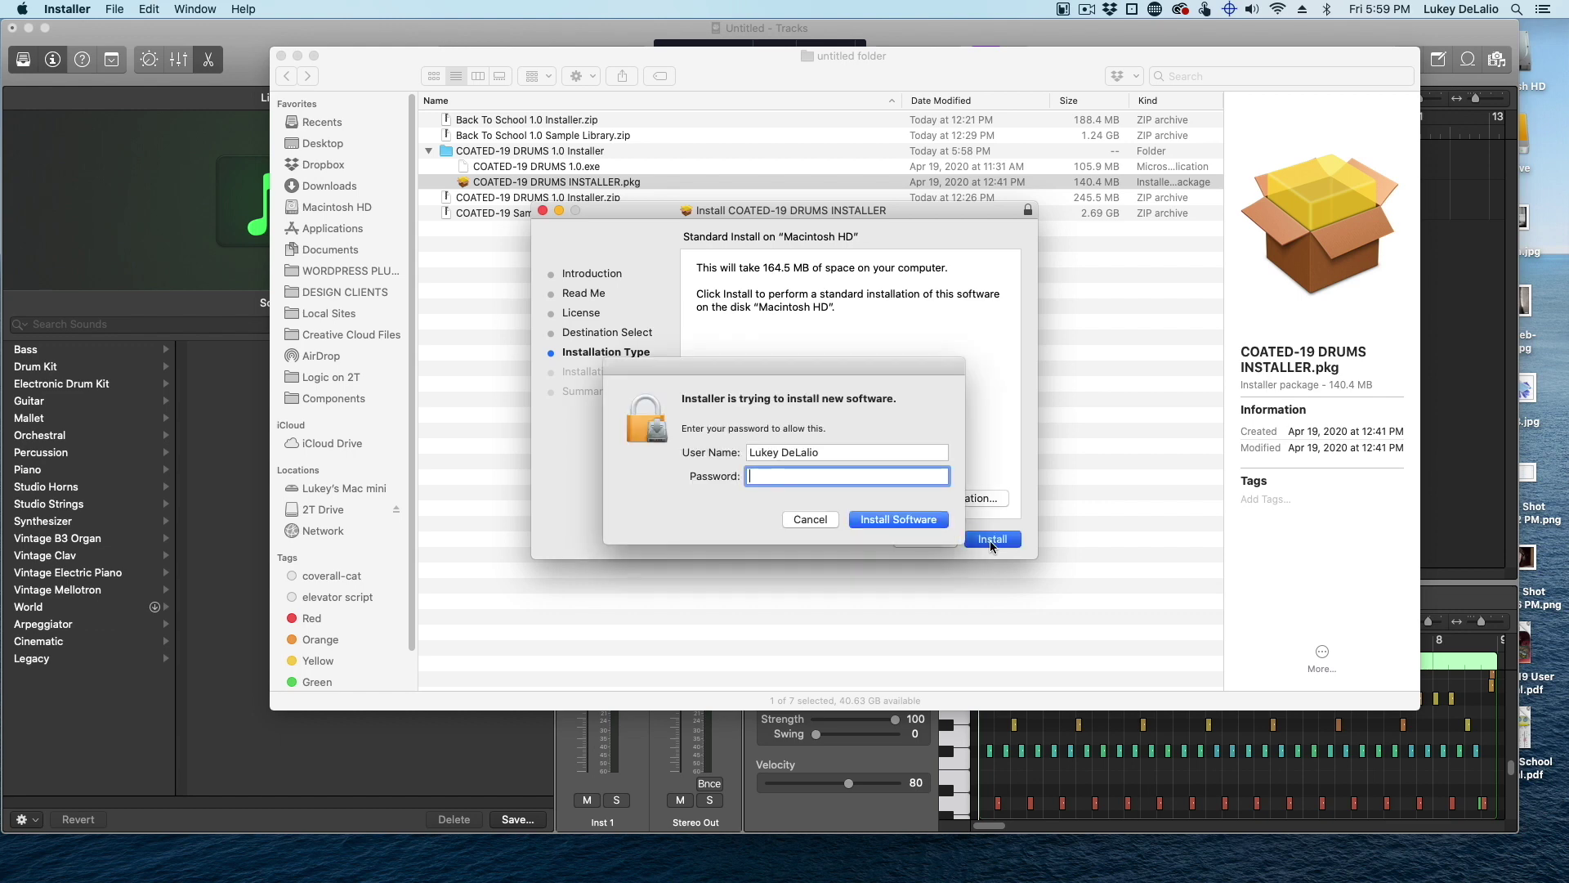
text(•••••••)
key(Return)
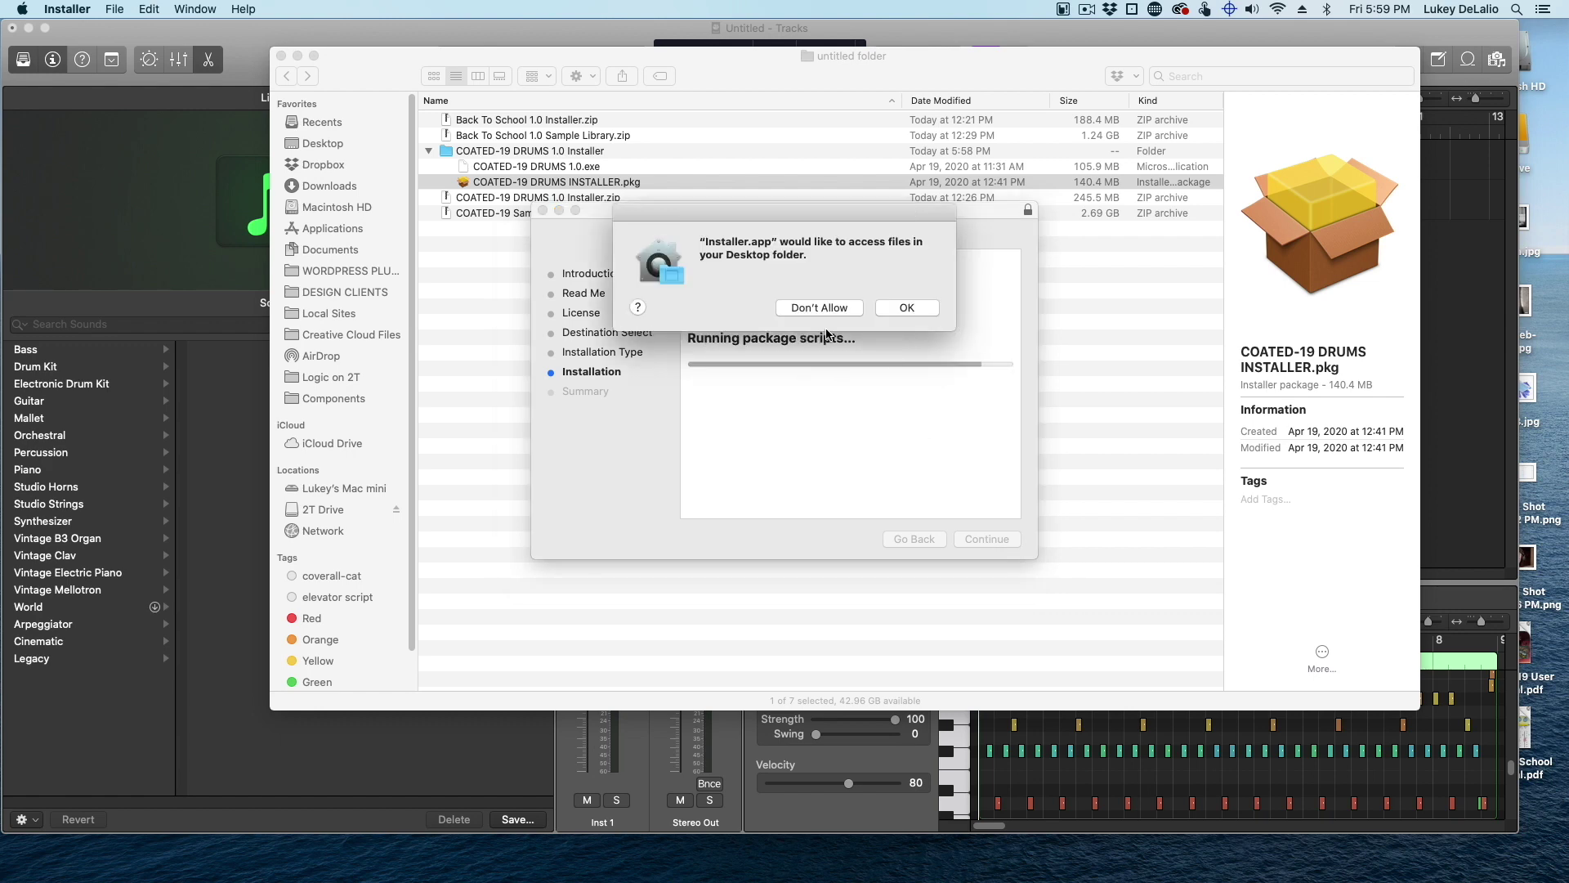
click(906, 308)
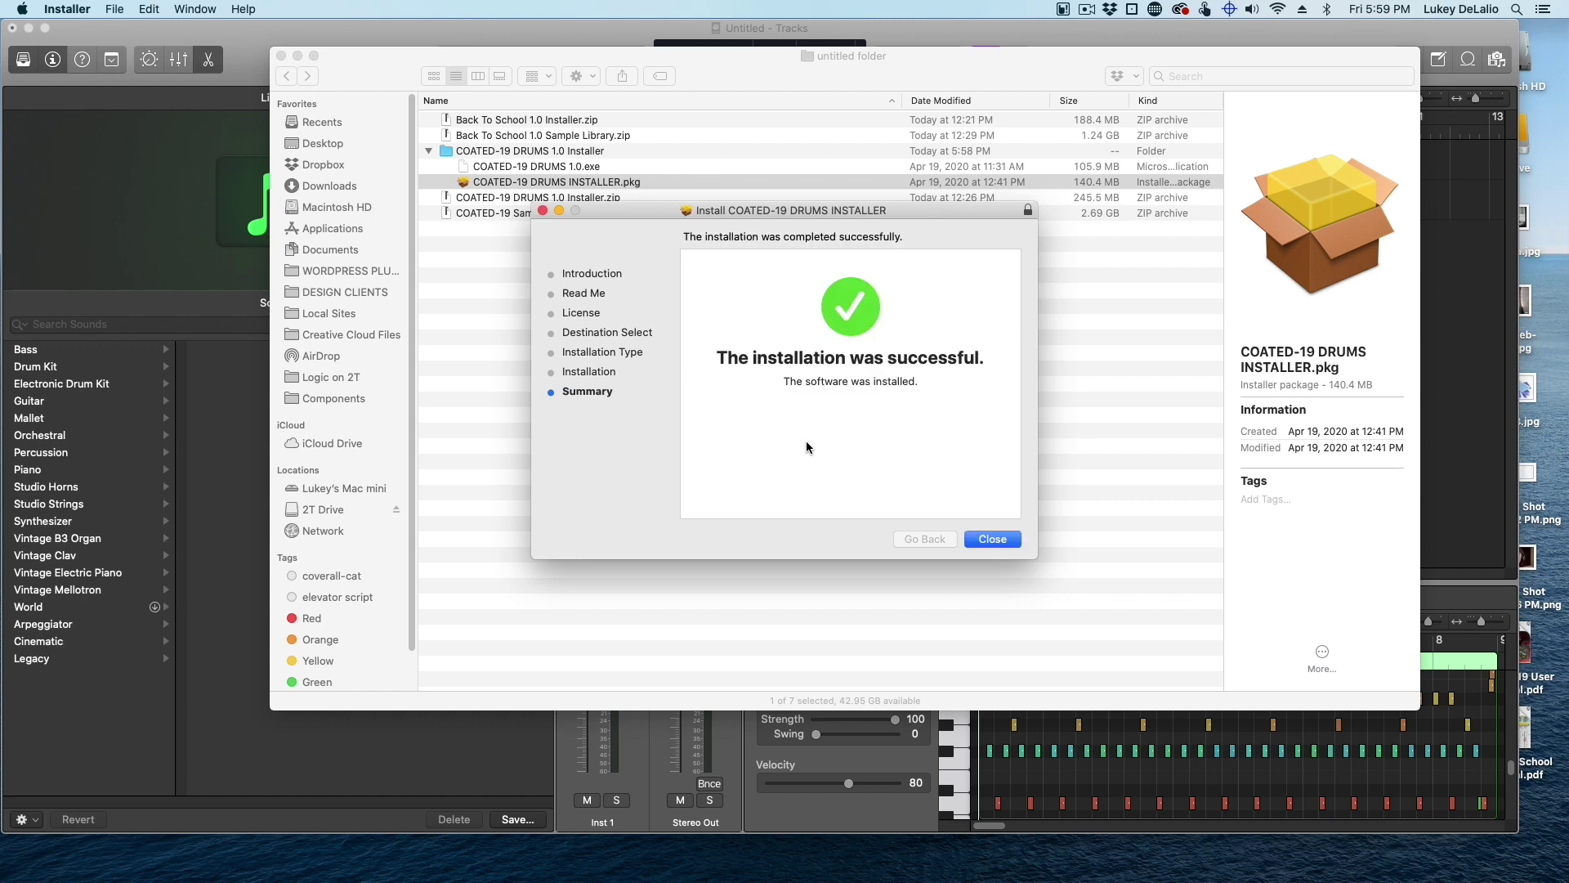
Close the finished installer and move its package to the Trash.
click(996, 541)
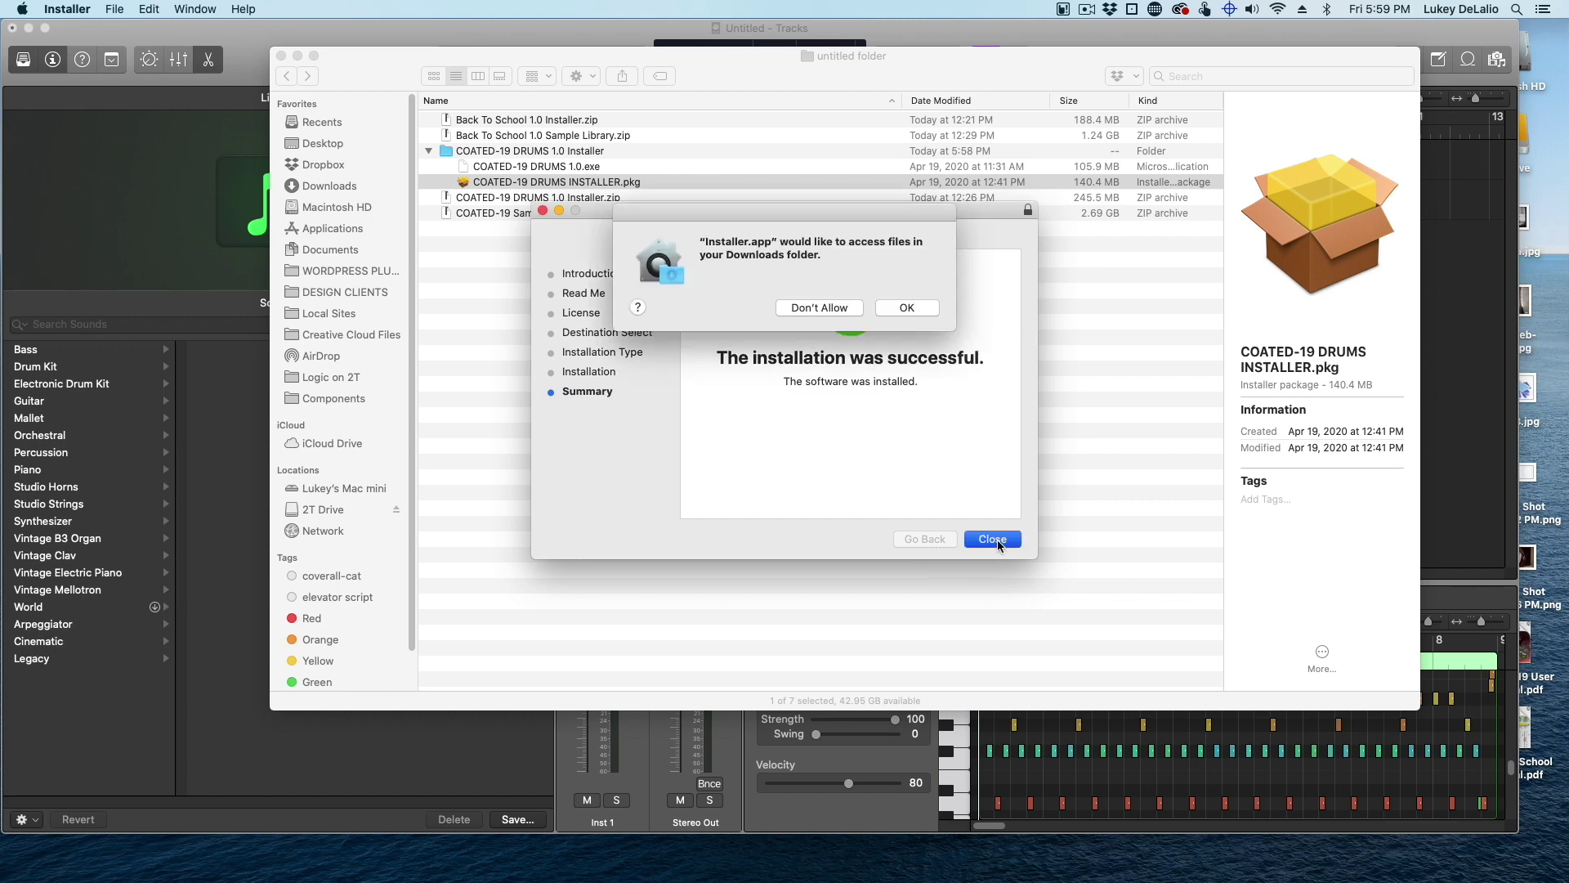
click(927, 312)
click(895, 303)
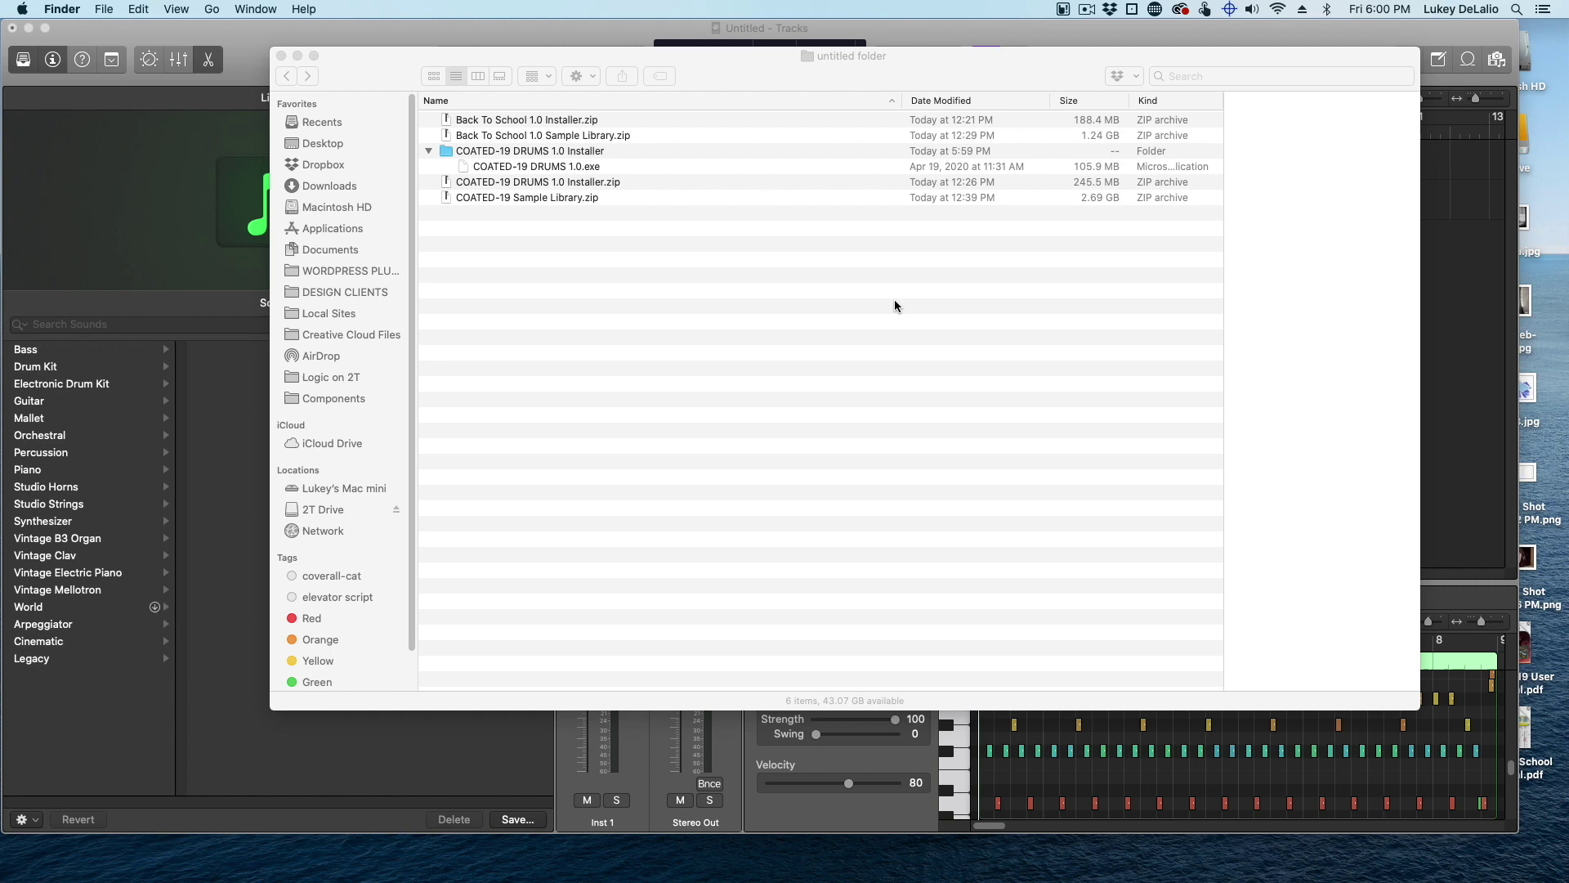
Load AU Instruments > BasicDrumCo > COATED-19 DRUMS > Stereo onto the Inst 1 track.
click(454, 27)
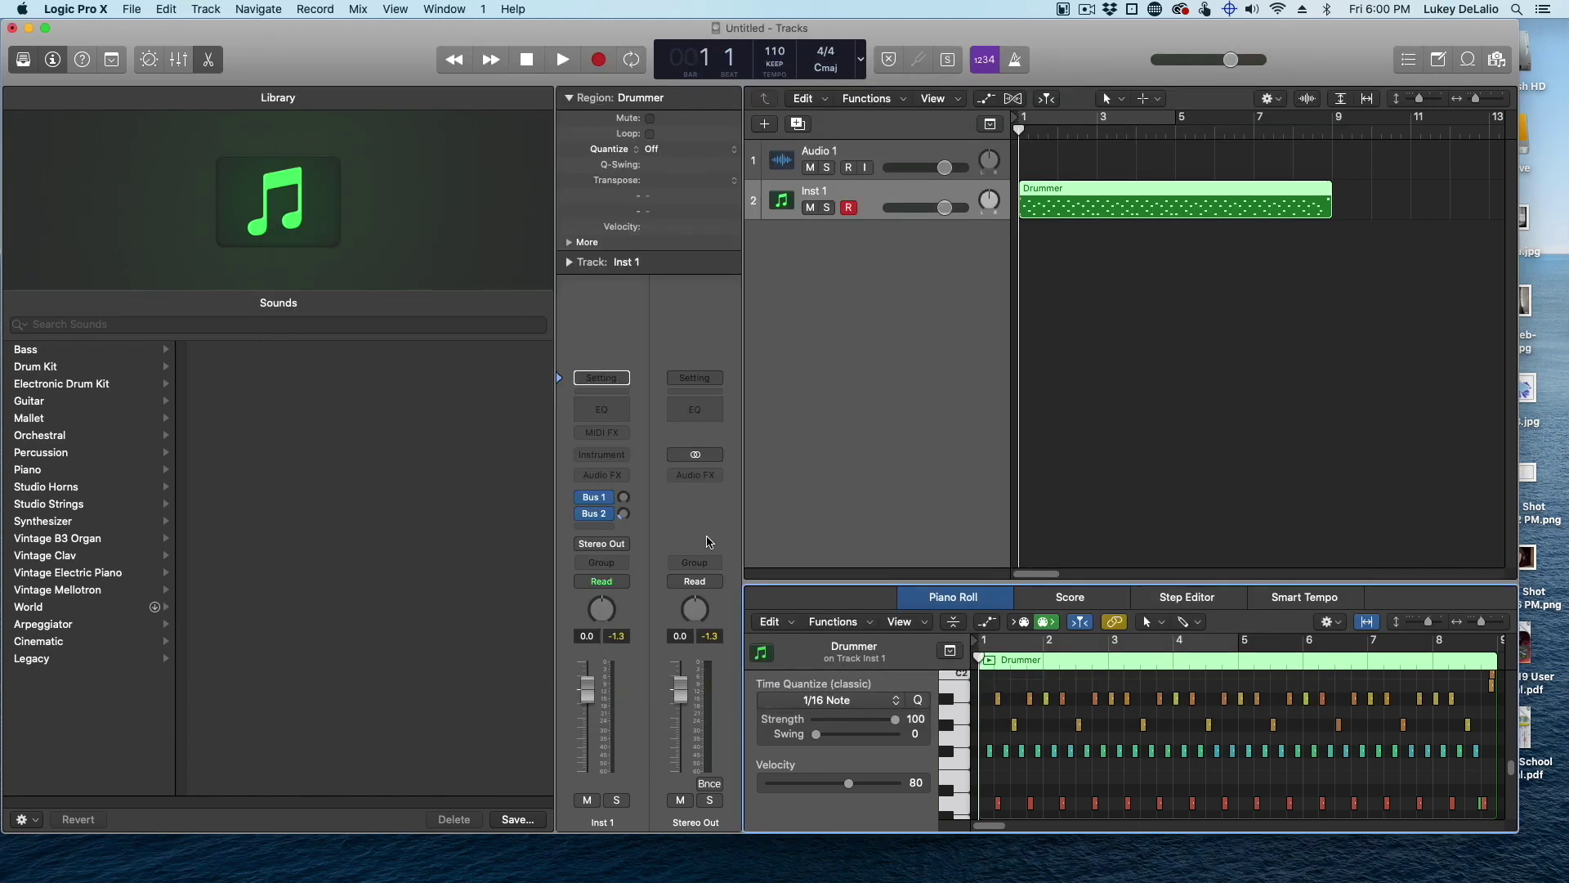
click(626, 455)
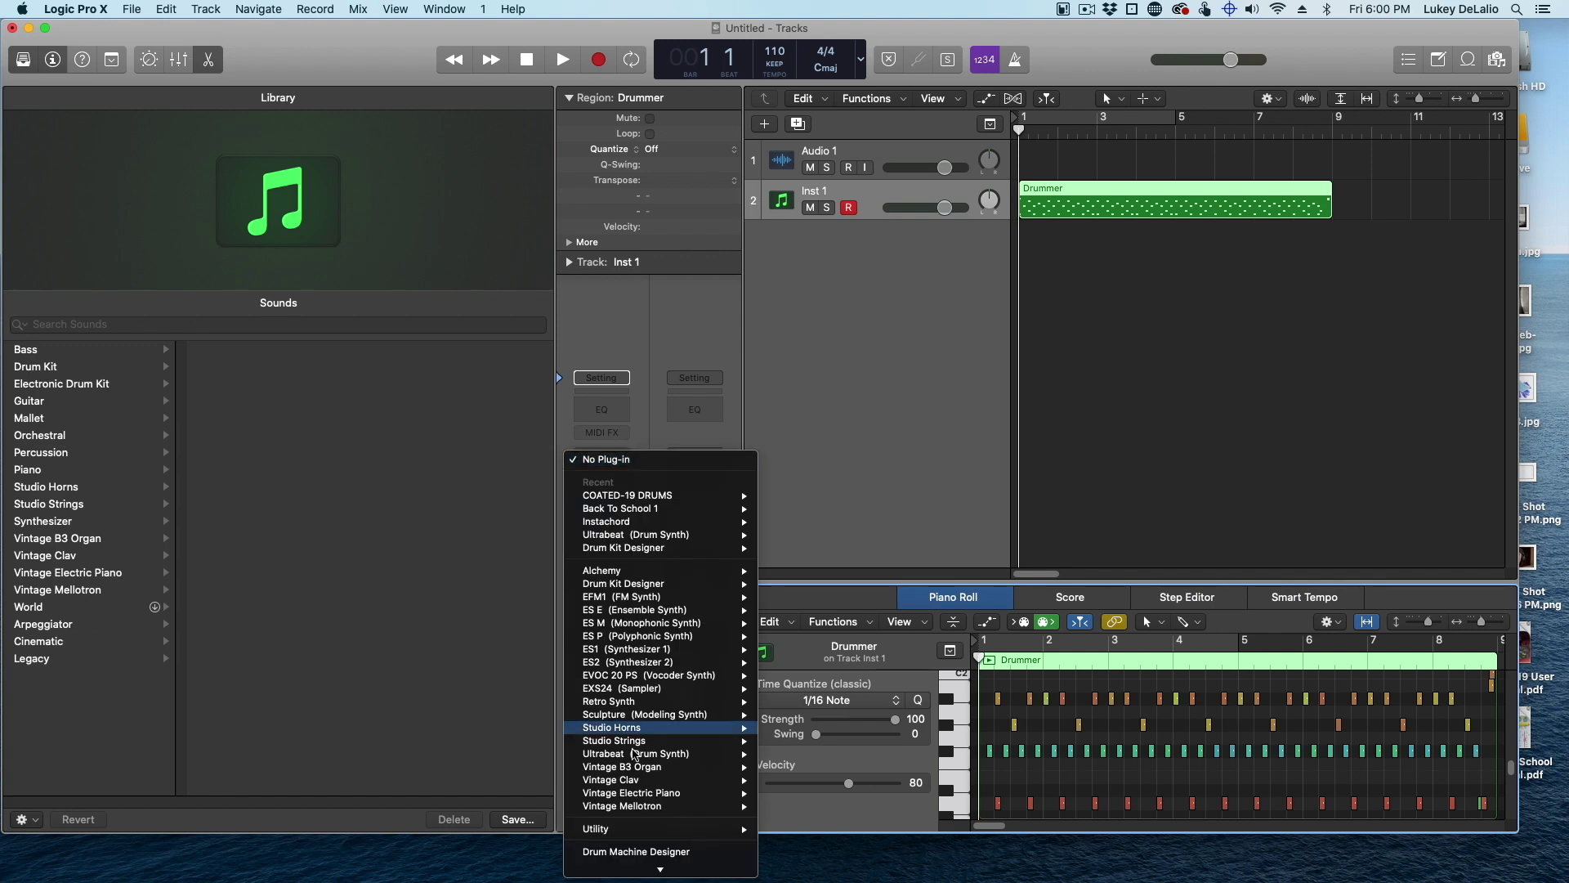
mouse_move(644, 847)
mouse_move(808, 855)
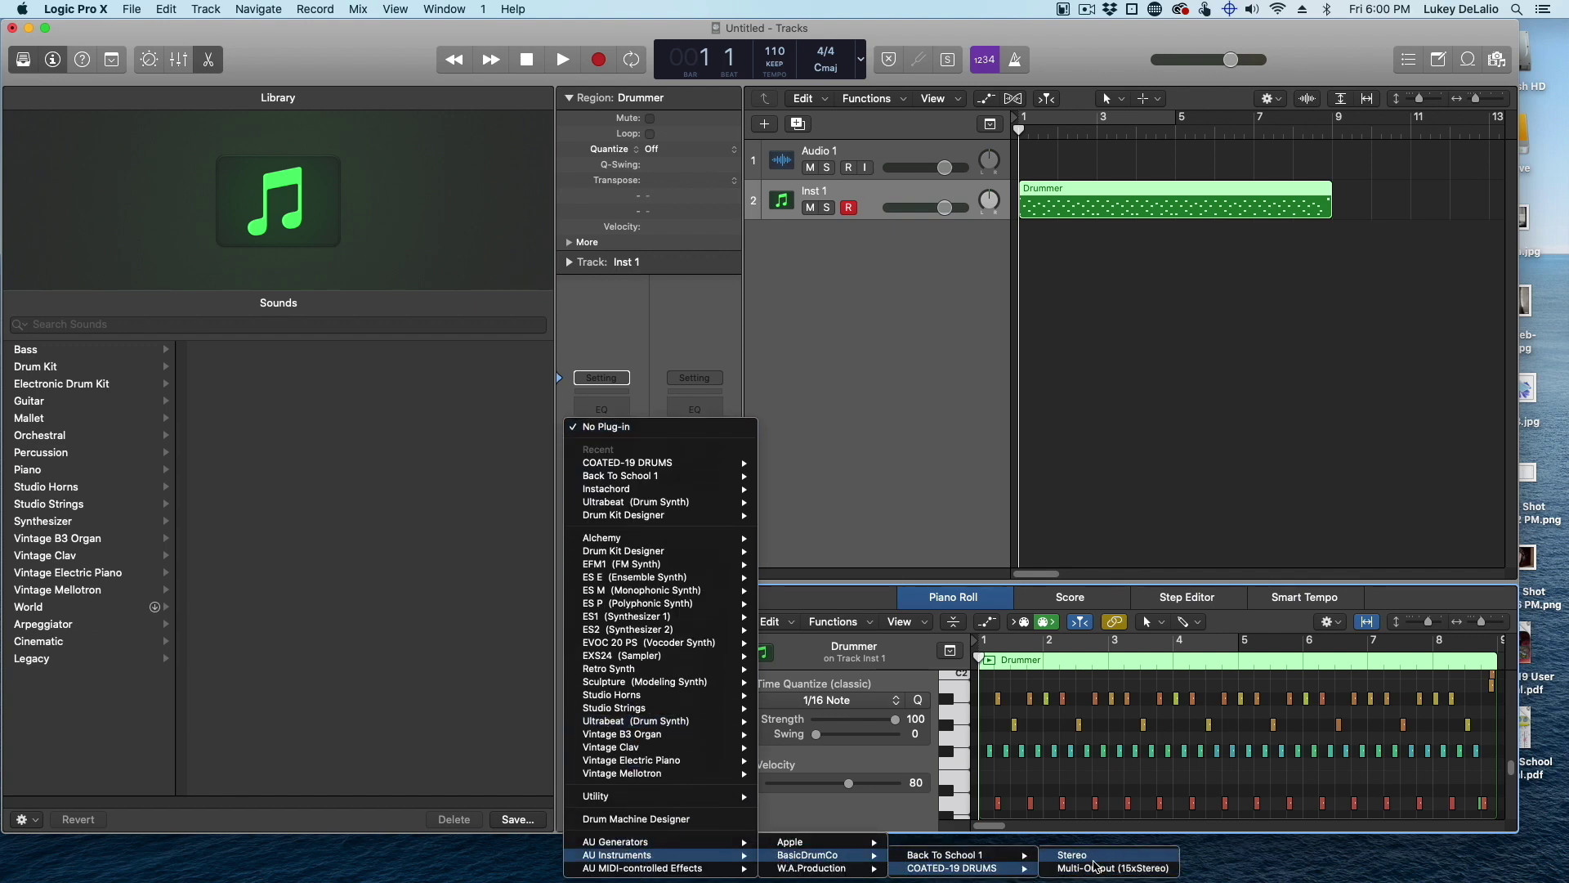
click(1095, 855)
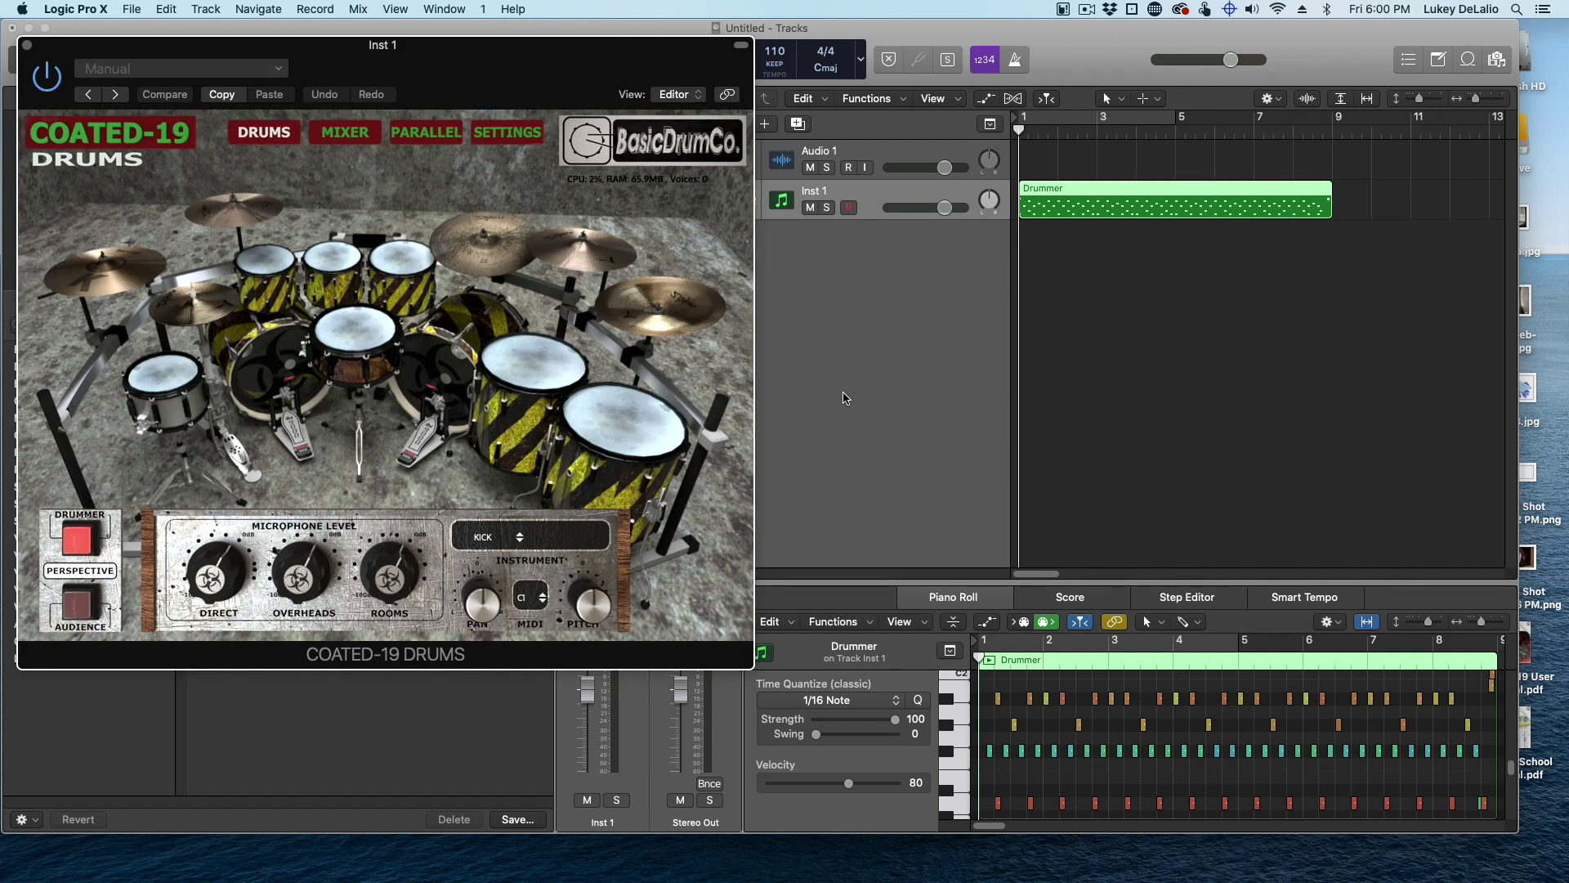
In COATED-19 DRUMS settings, set the sample folder to COATED-19 Sample Library in Logic on 2T.
click(502, 135)
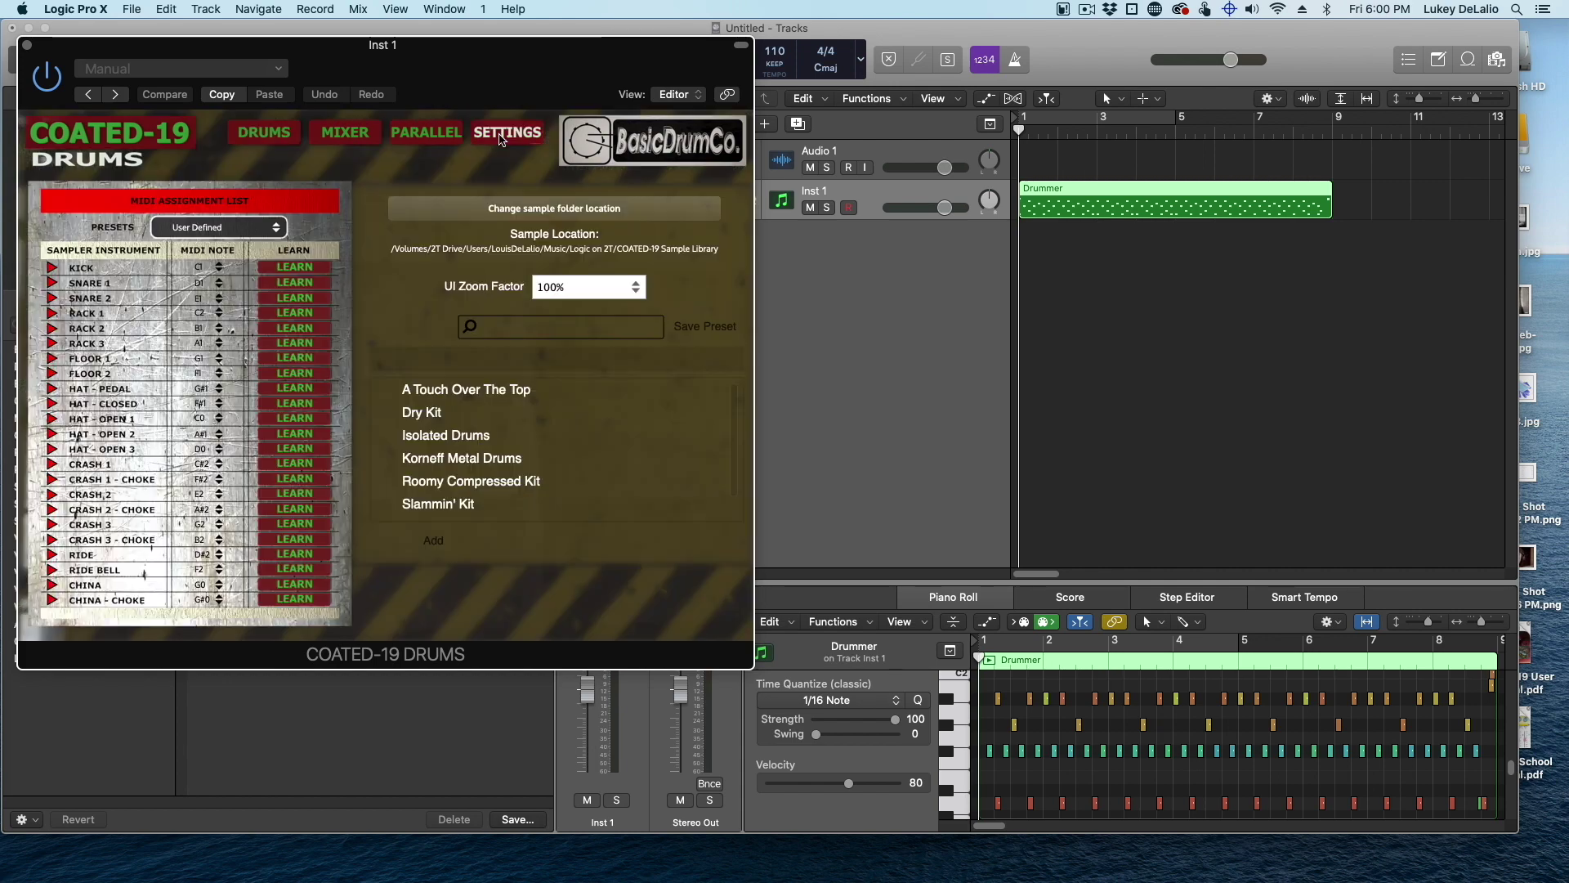
click(594, 210)
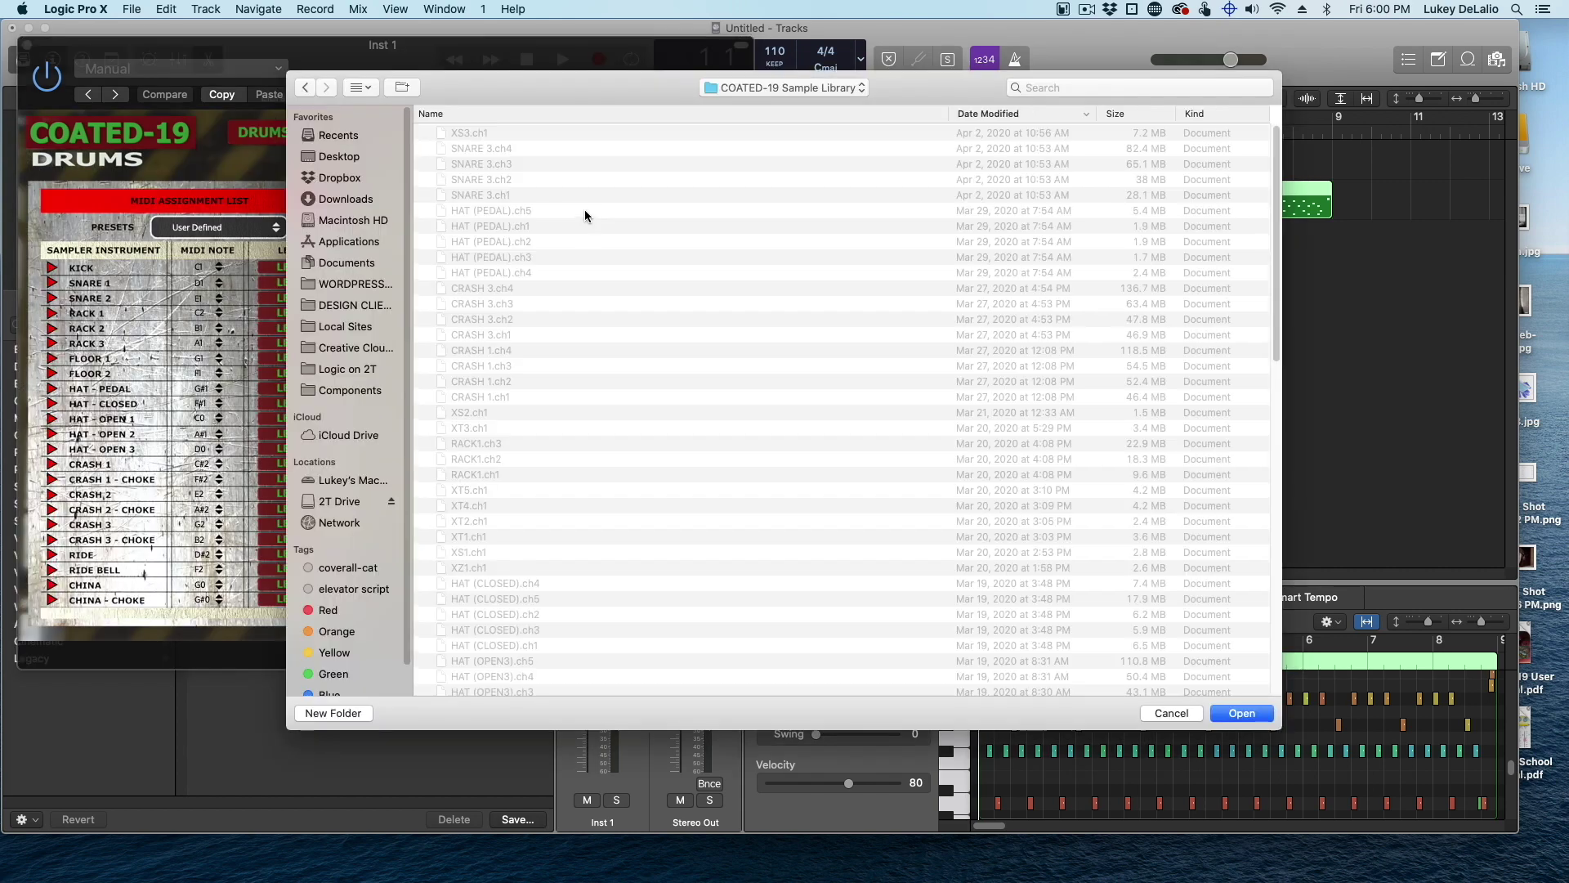
click(793, 86)
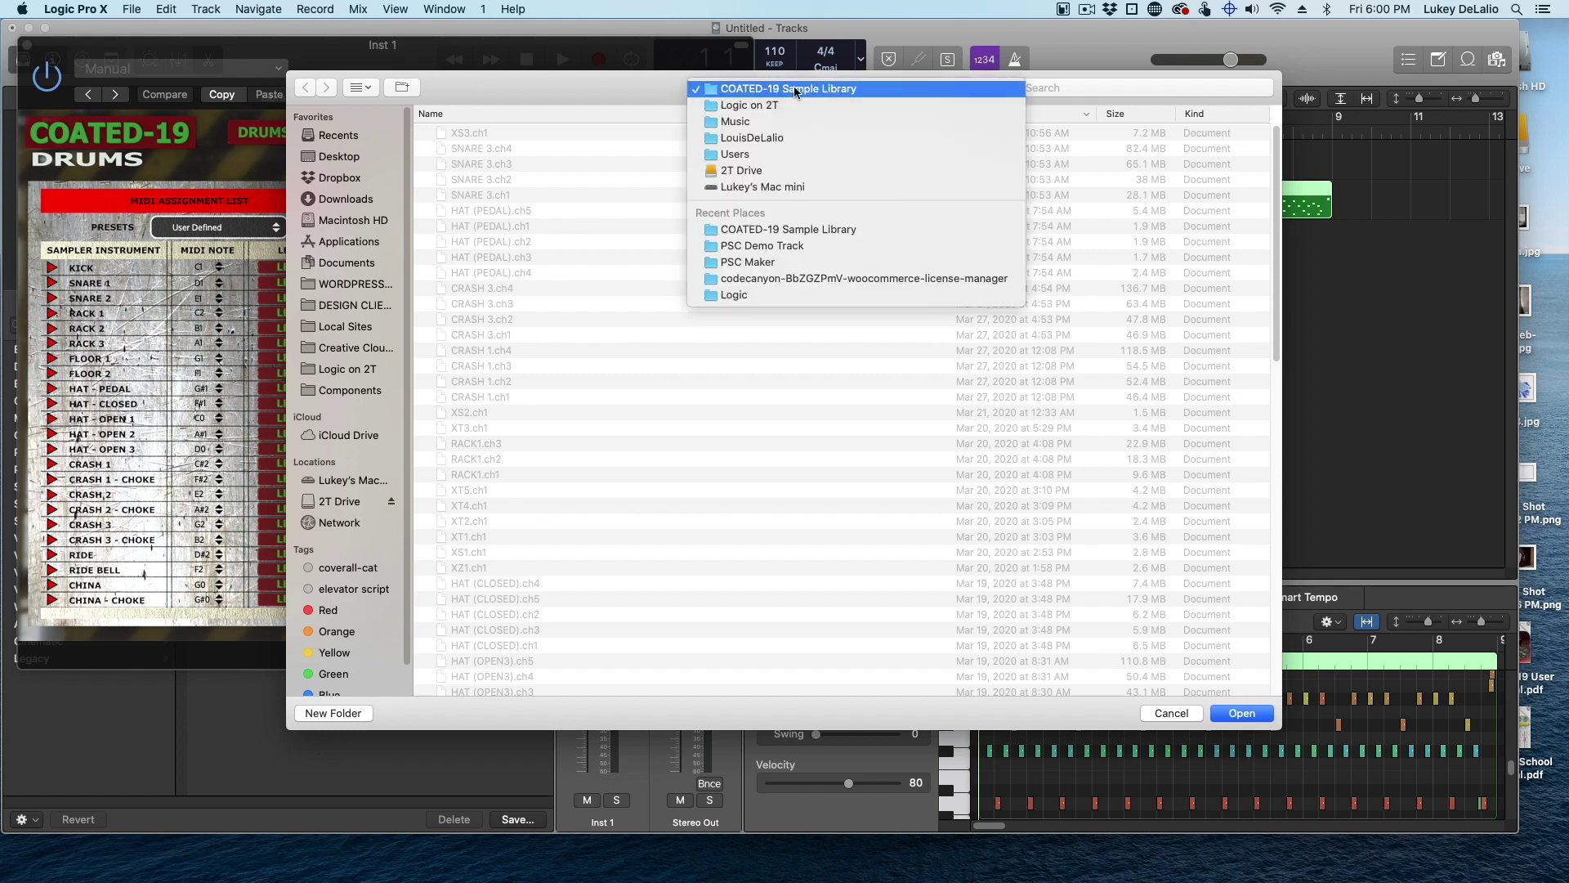
click(792, 105)
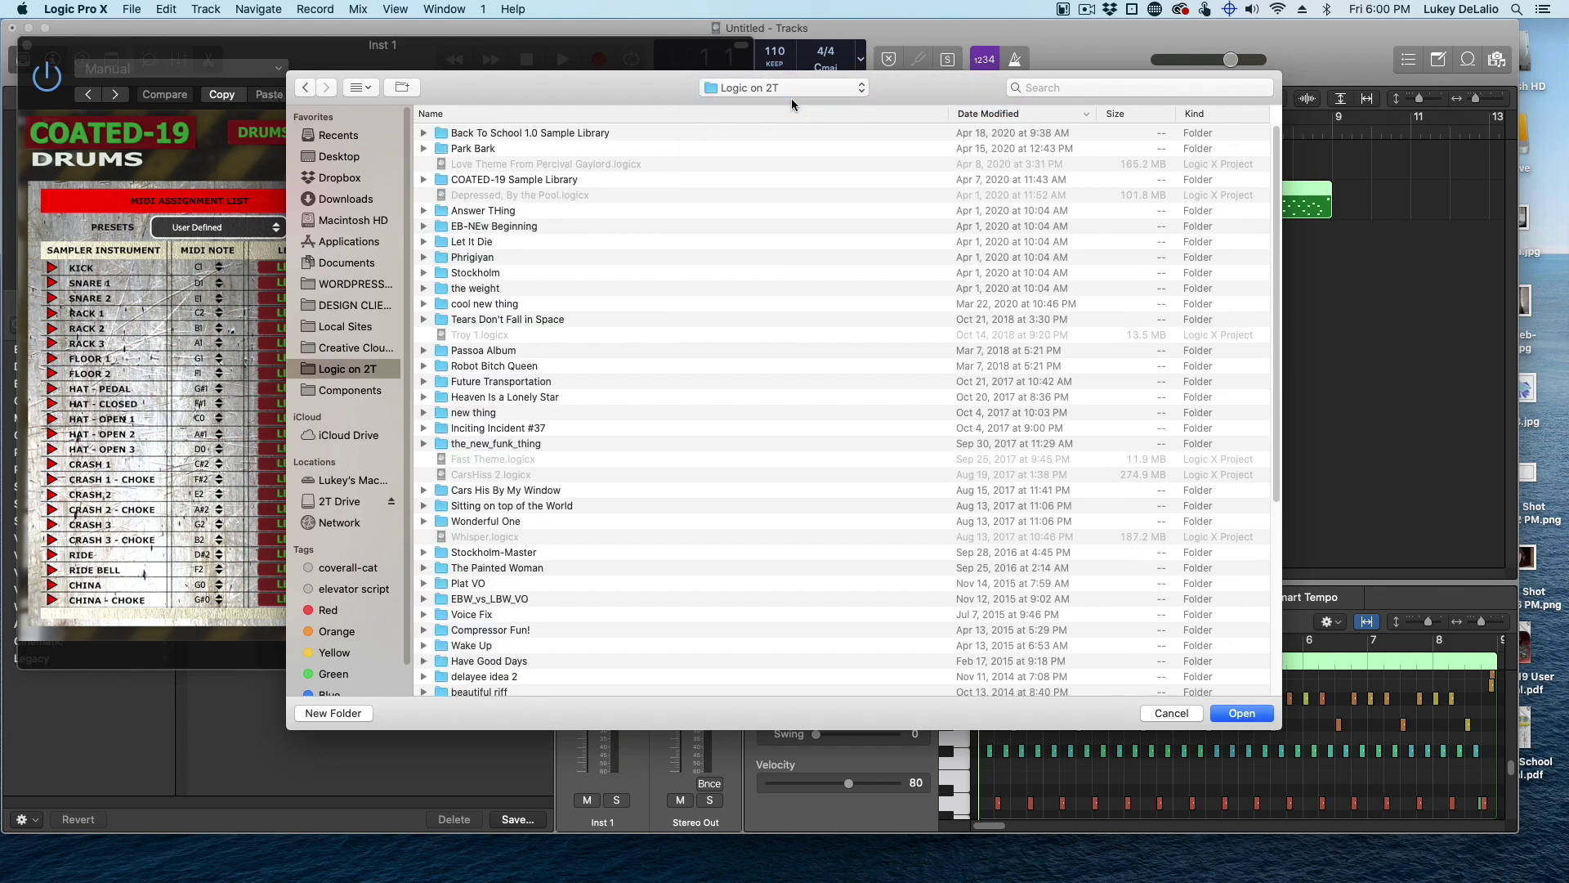
click(548, 180)
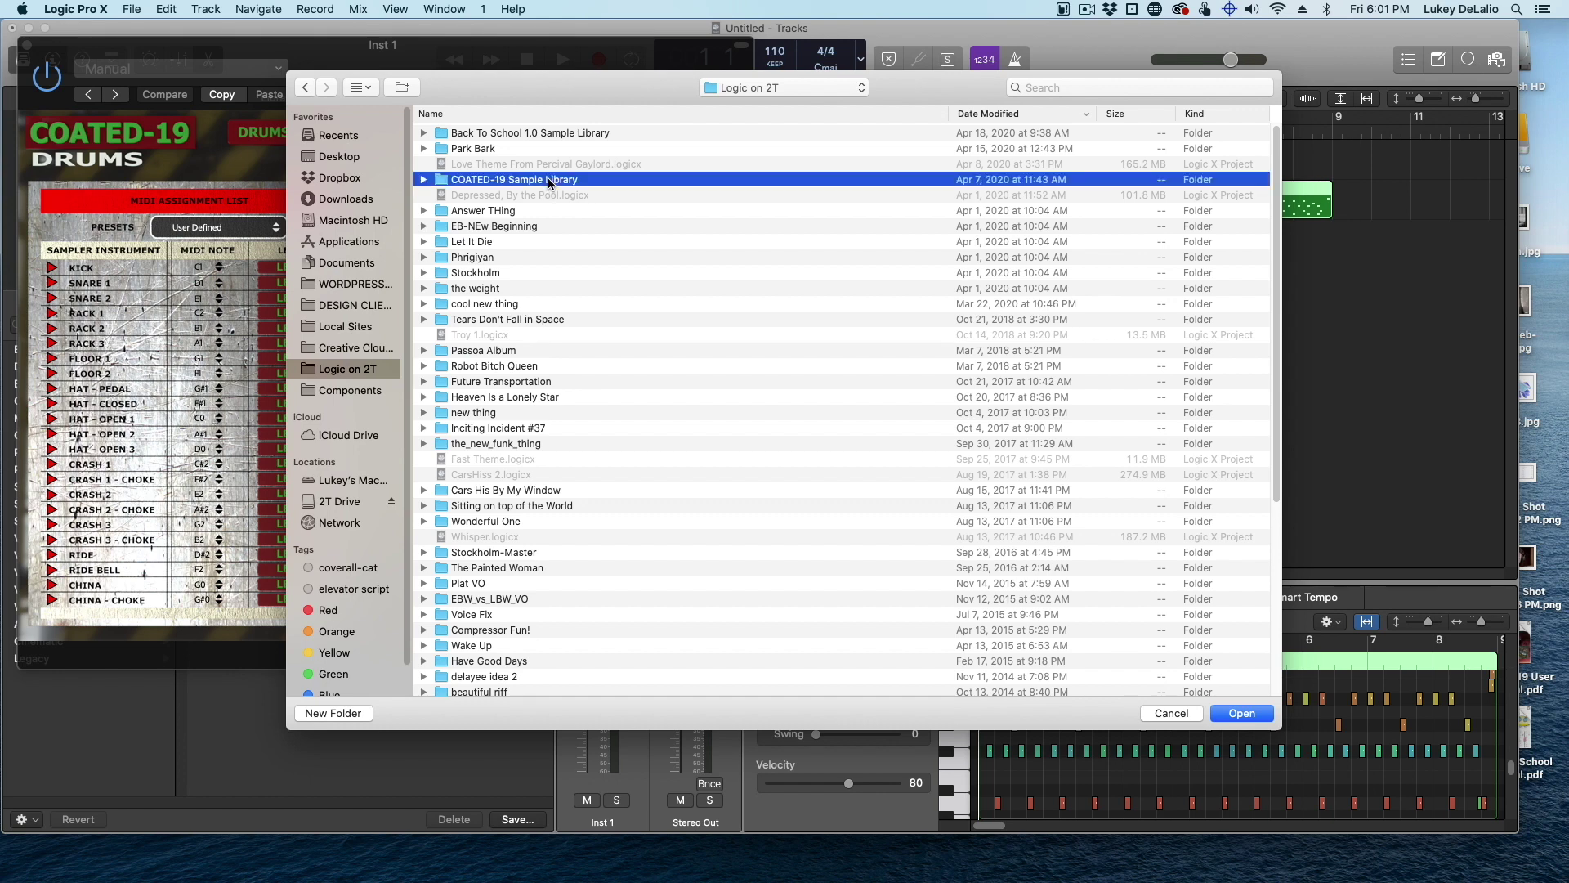
click(1244, 714)
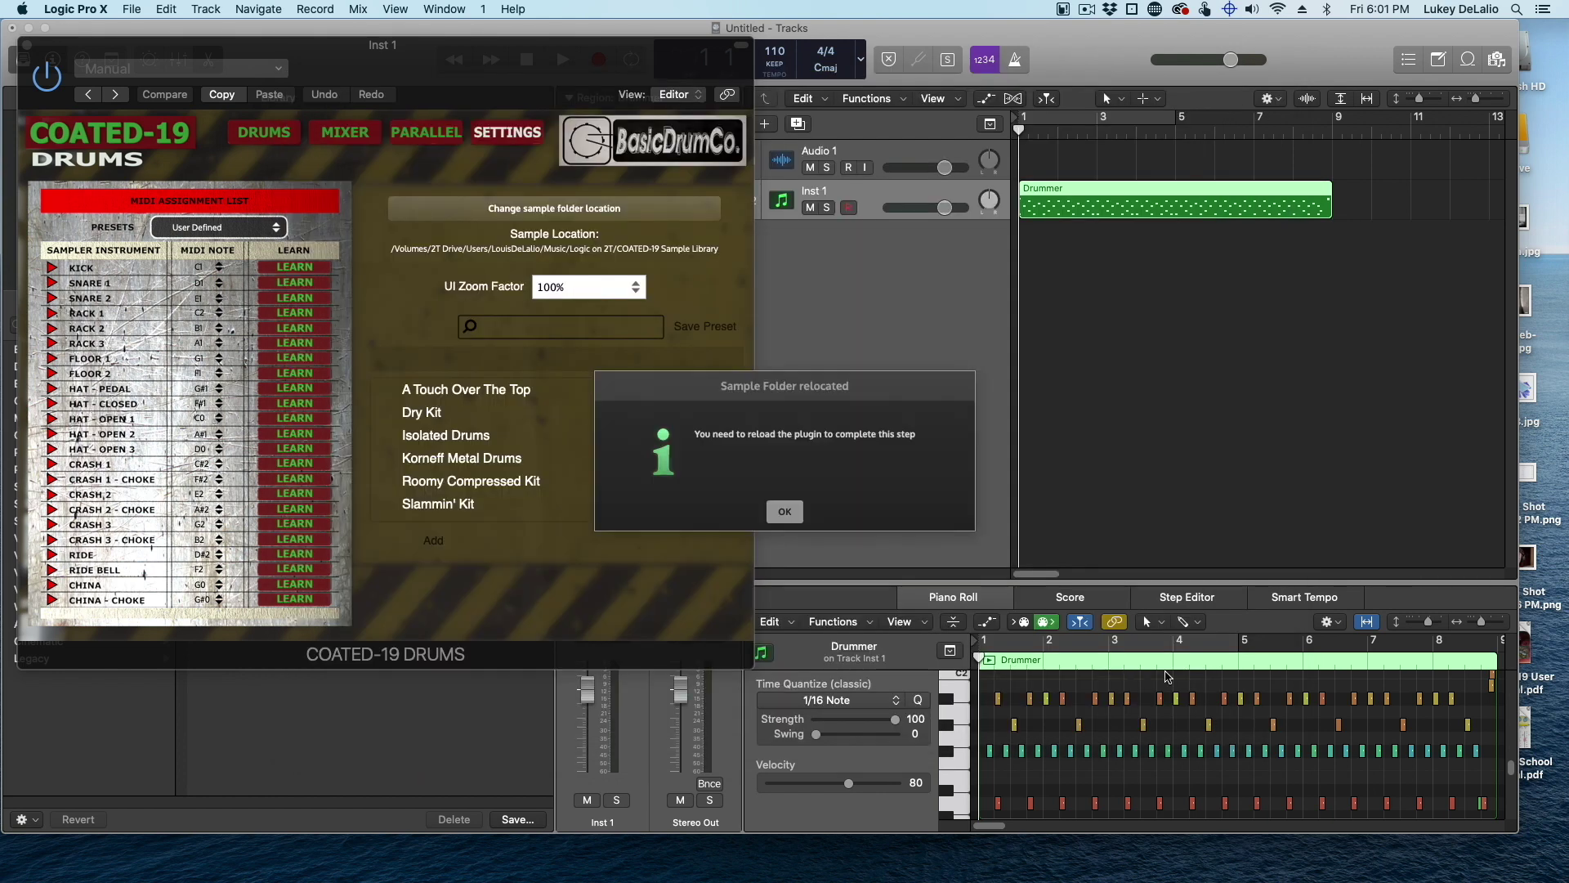
click(785, 512)
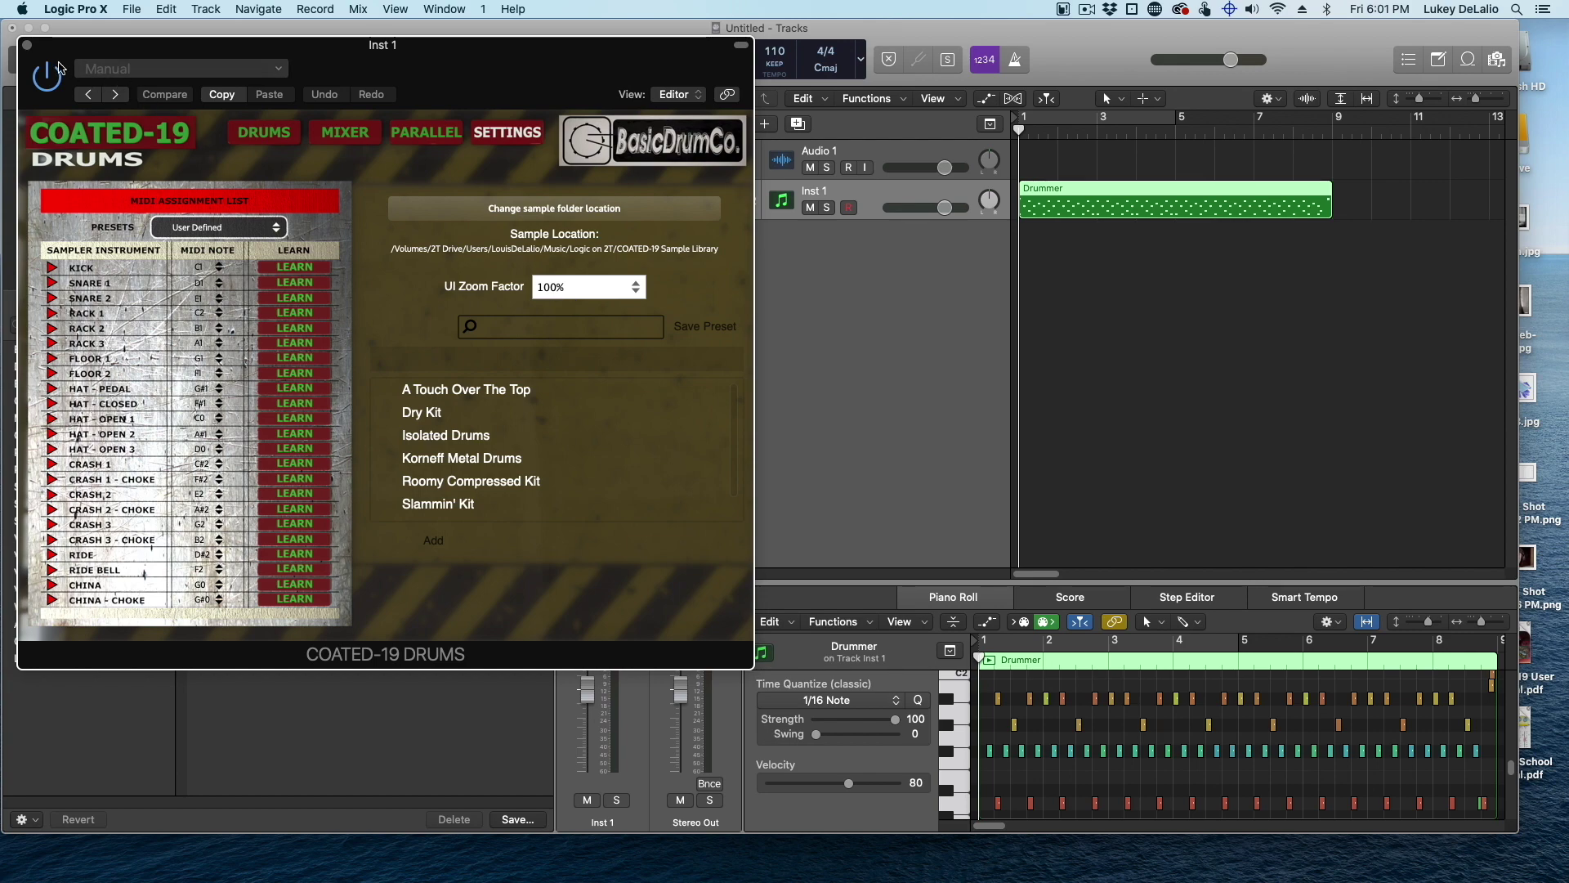
Clear Inst 1's instrument, then reload COATED-19 DRUMS in Stereo from BasicDrumCo.
click(27, 47)
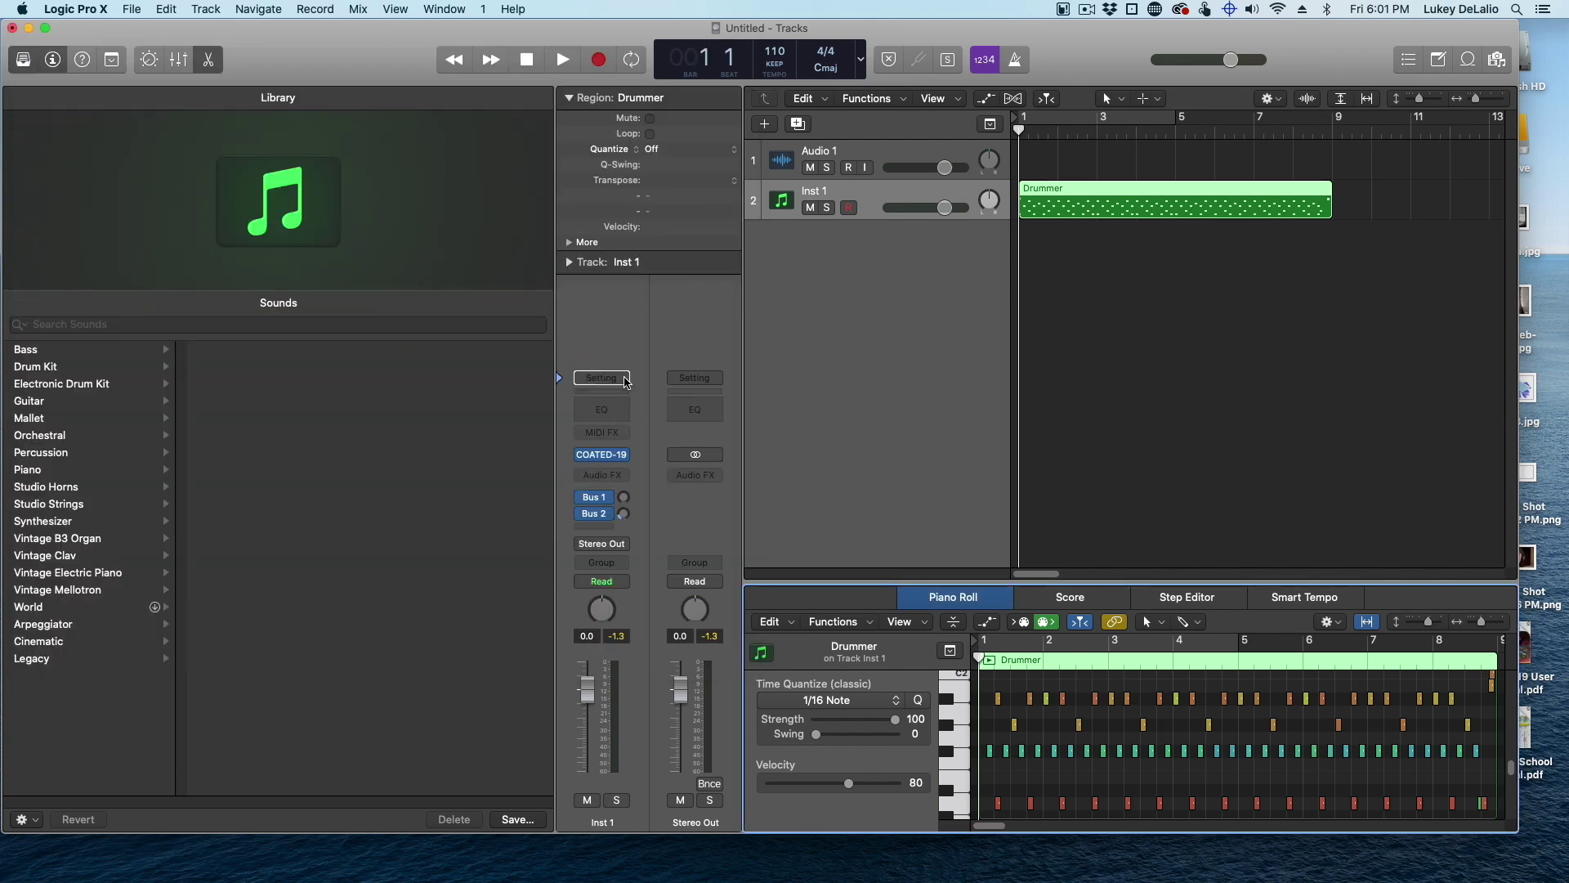
click(627, 460)
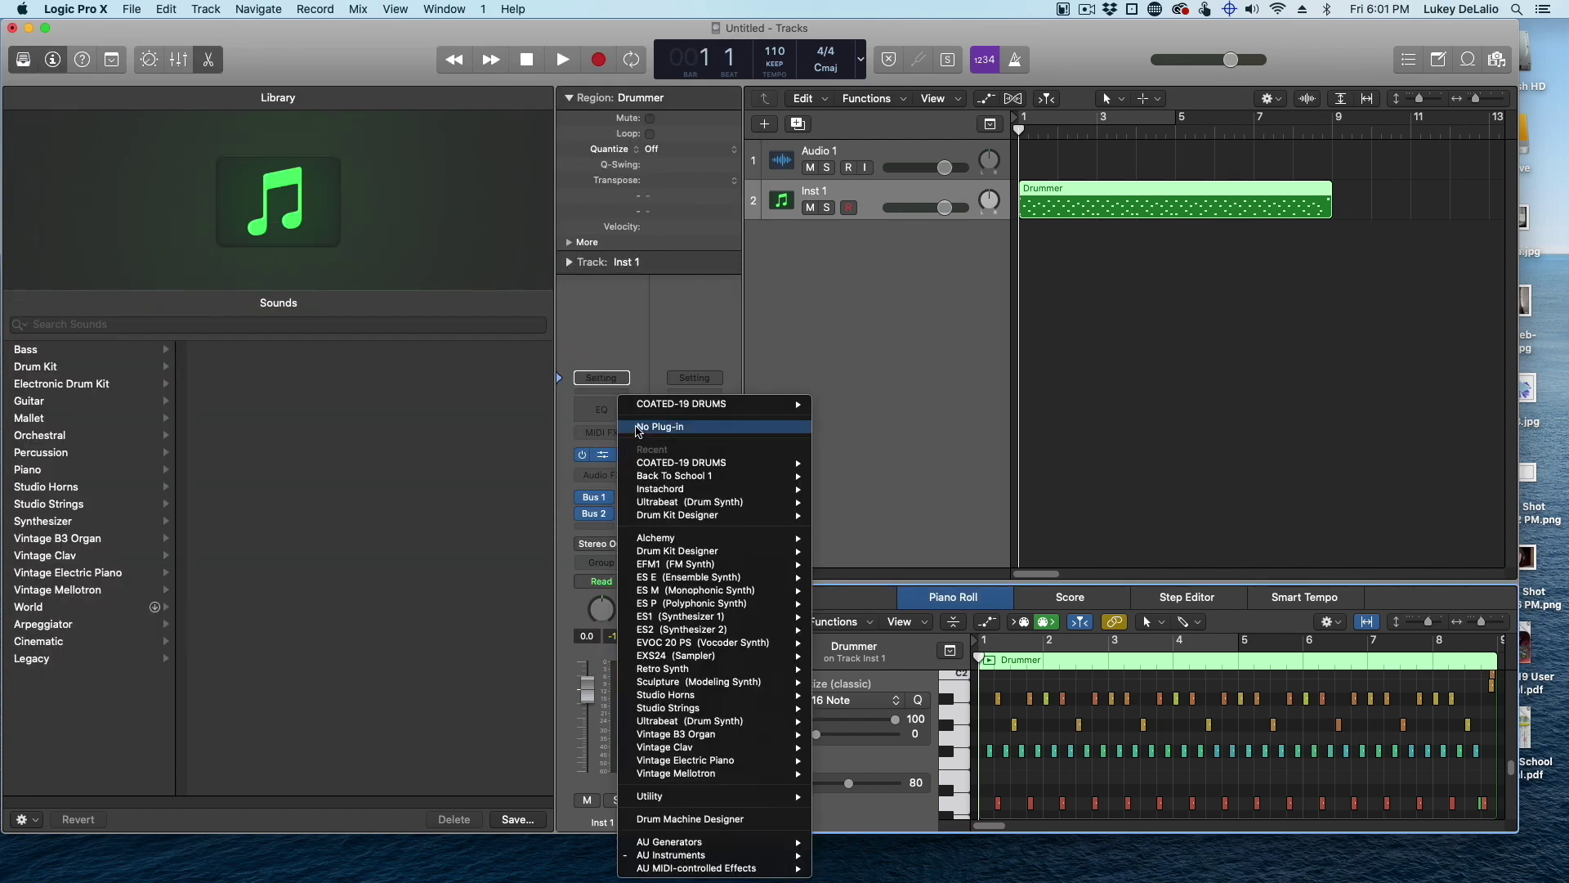
click(639, 434)
click(623, 460)
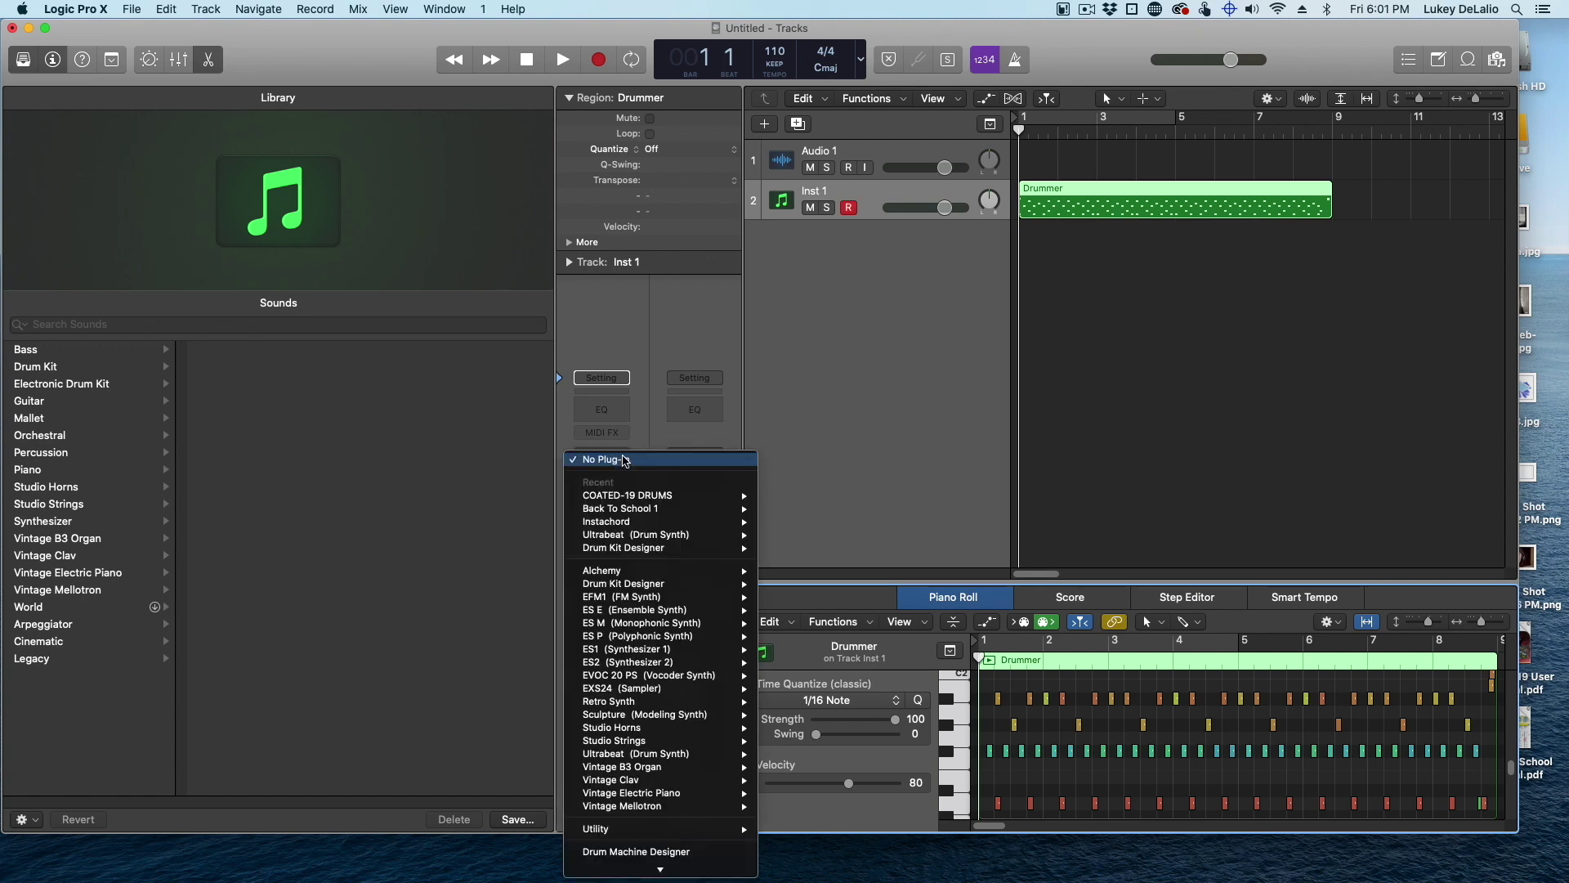
mouse_move(678, 855)
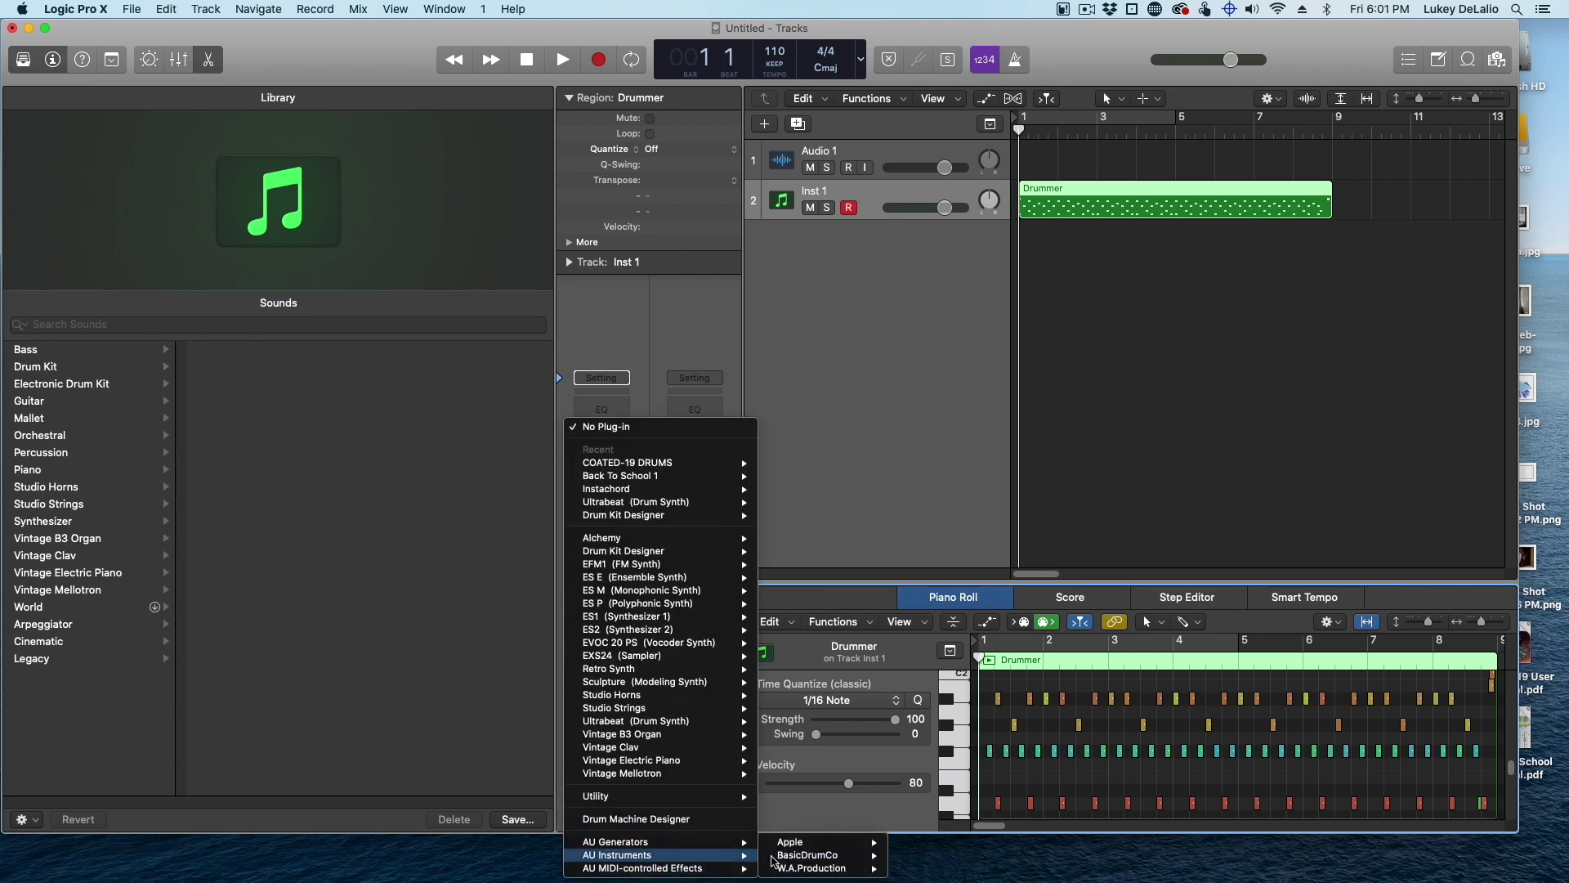
mouse_move(809, 855)
mouse_move(980, 858)
click(1075, 855)
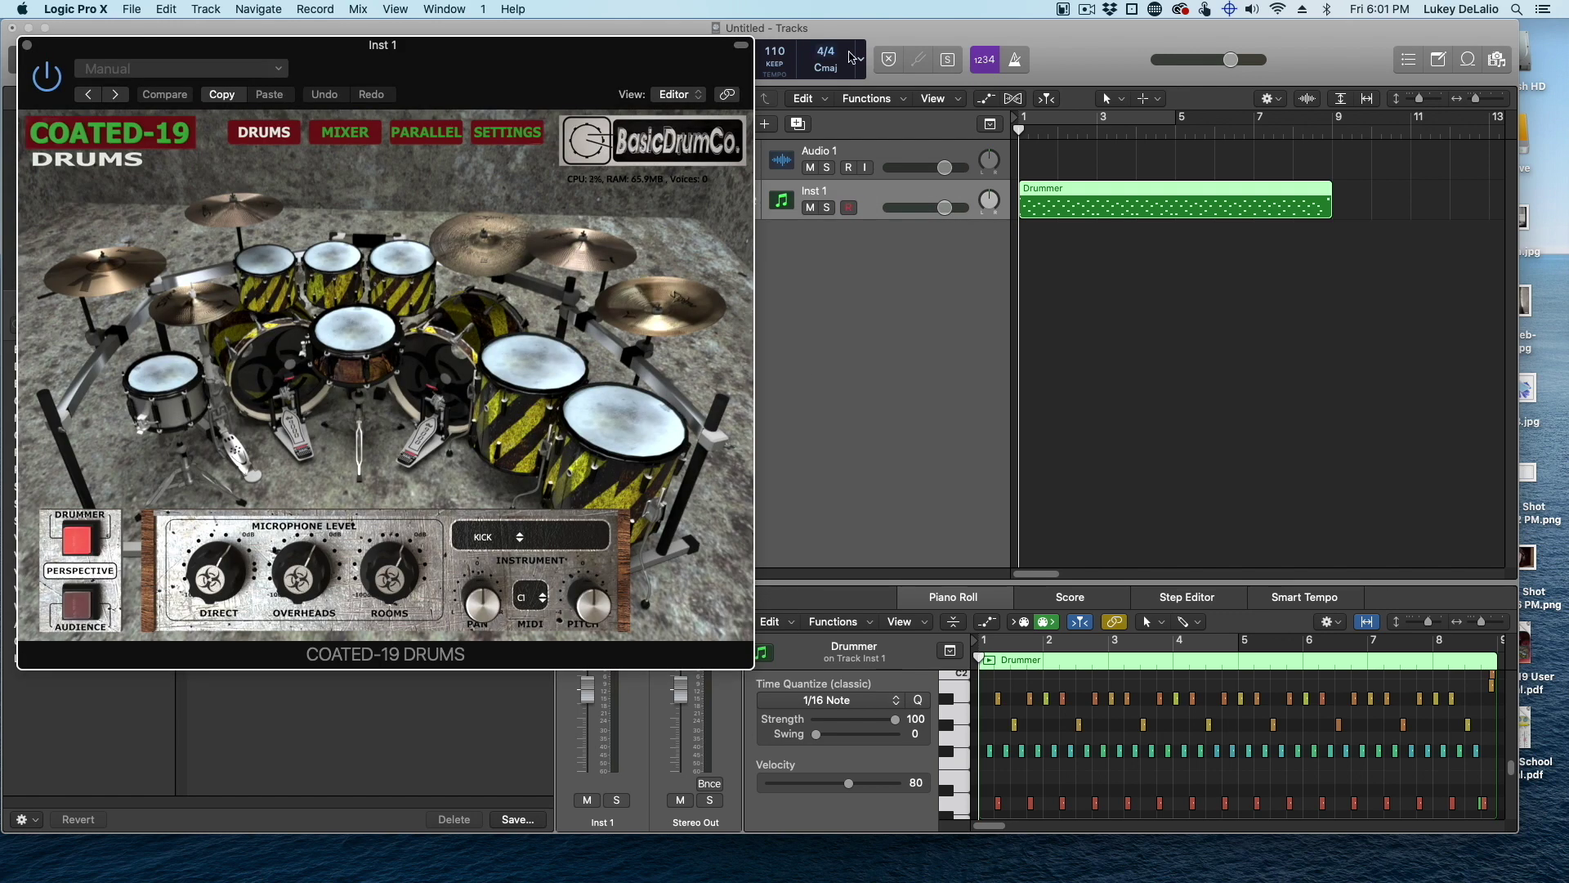
Play the Drummer region, view the SNARE controls, and close the COATED-19 plug-in window.
key(space)
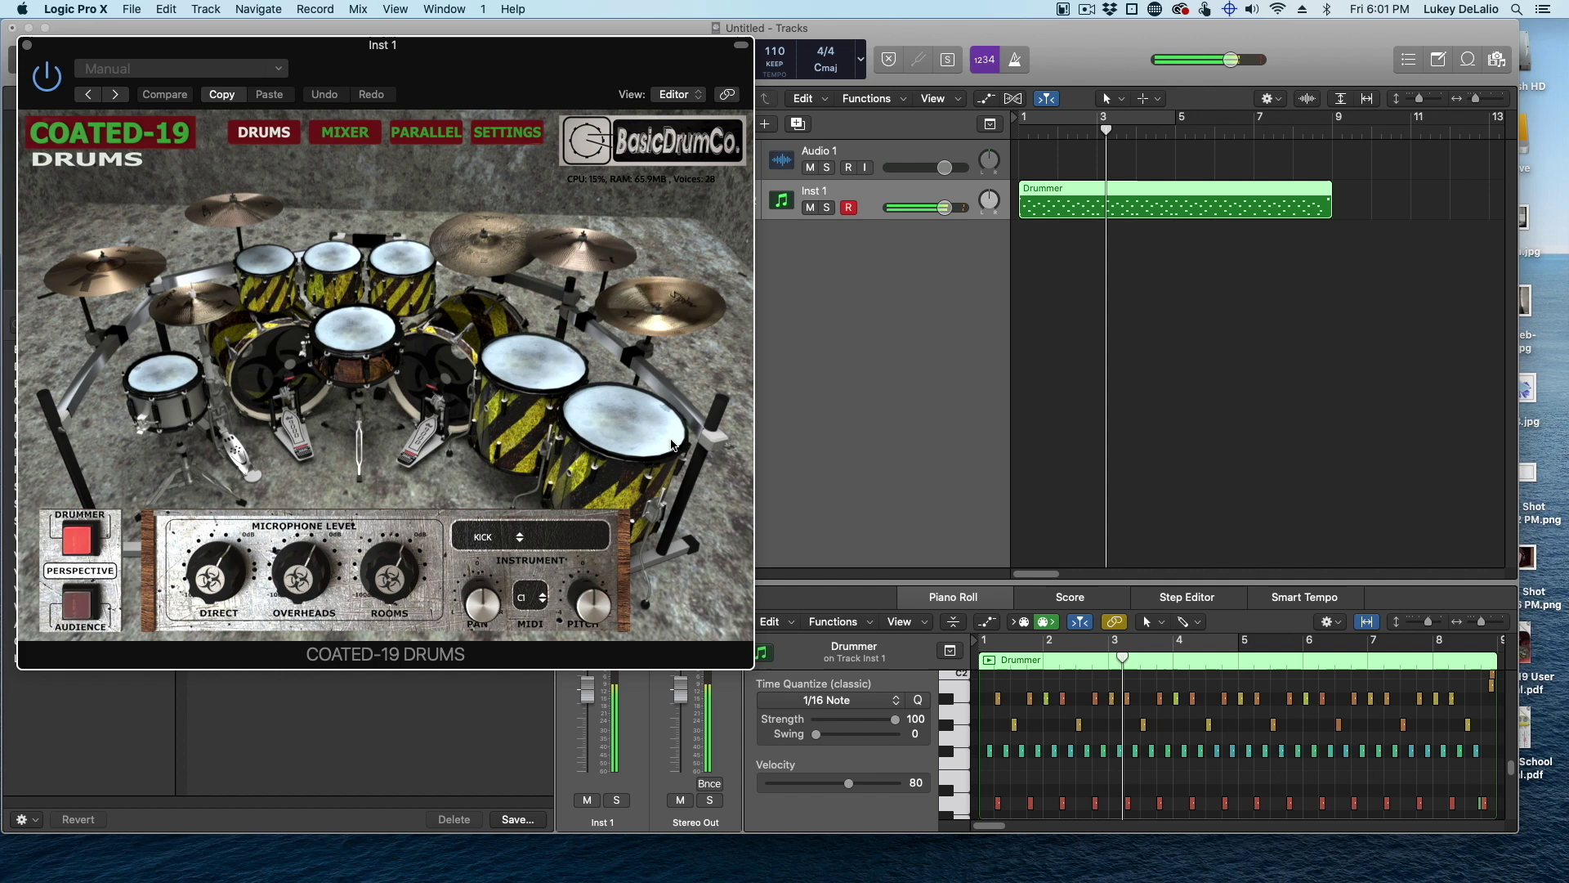
click(513, 384)
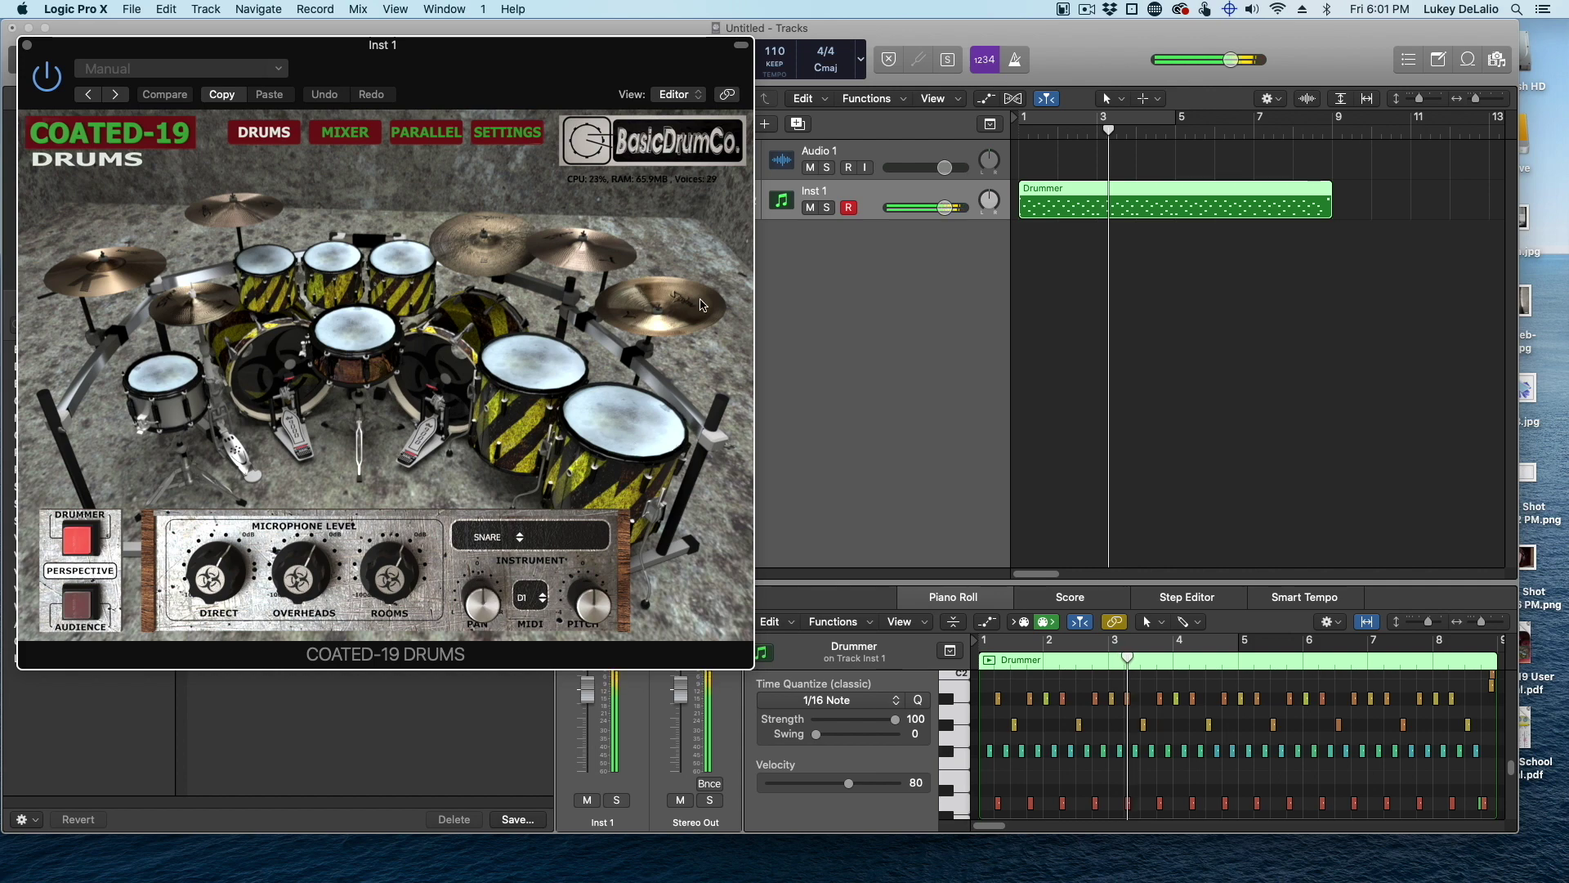
key(super+w)
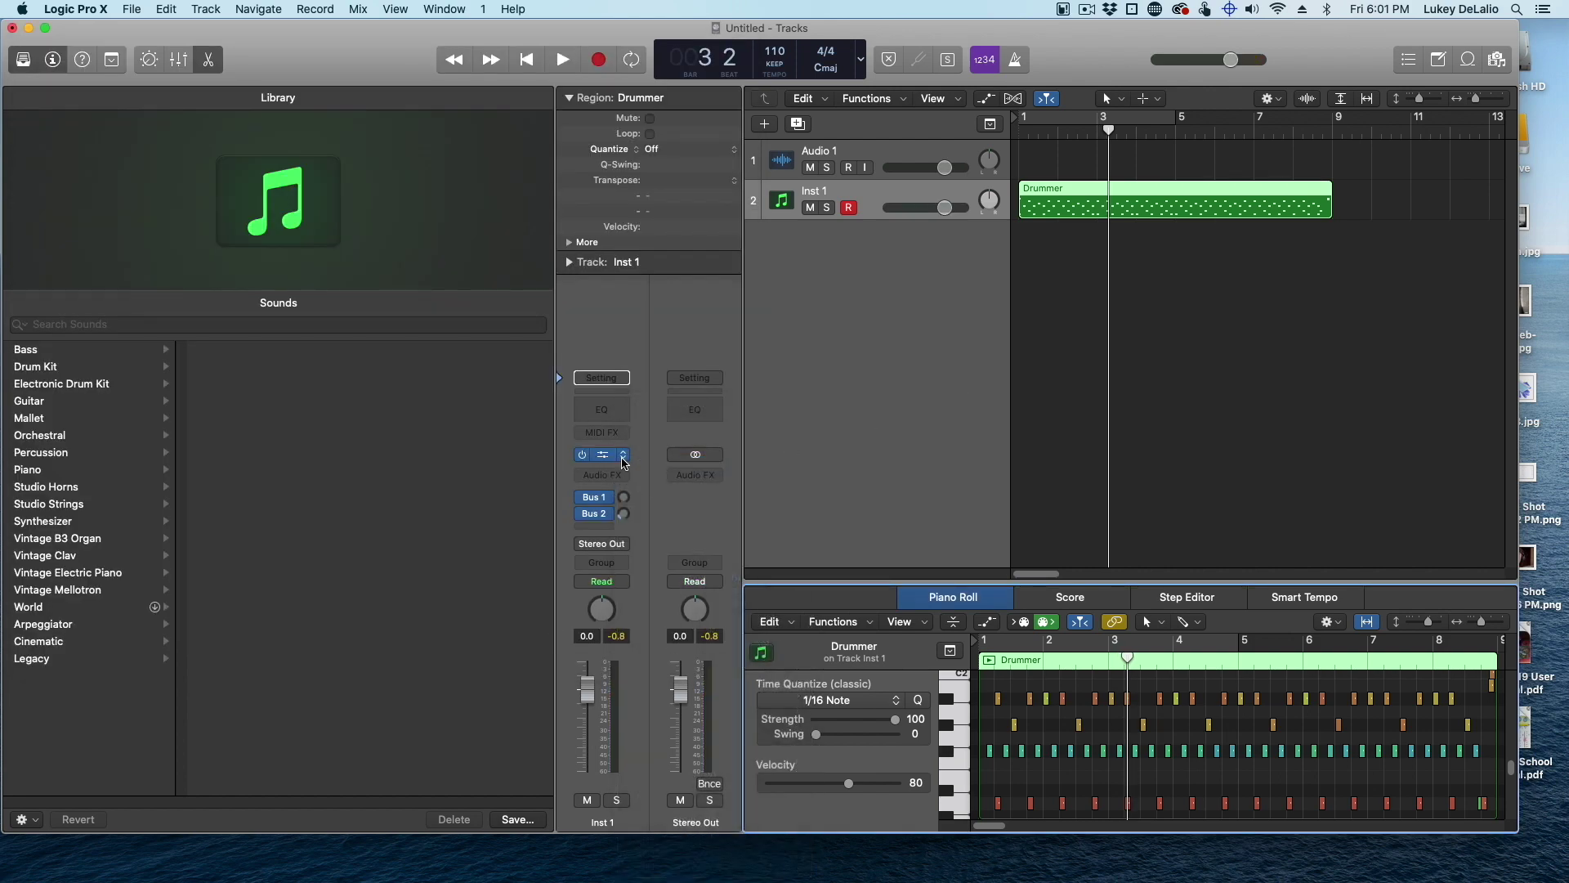
Load BasicDrumCo's Back To School 1 in Stereo on Inst 1 and show its settings page.
click(623, 455)
mouse_move(670, 855)
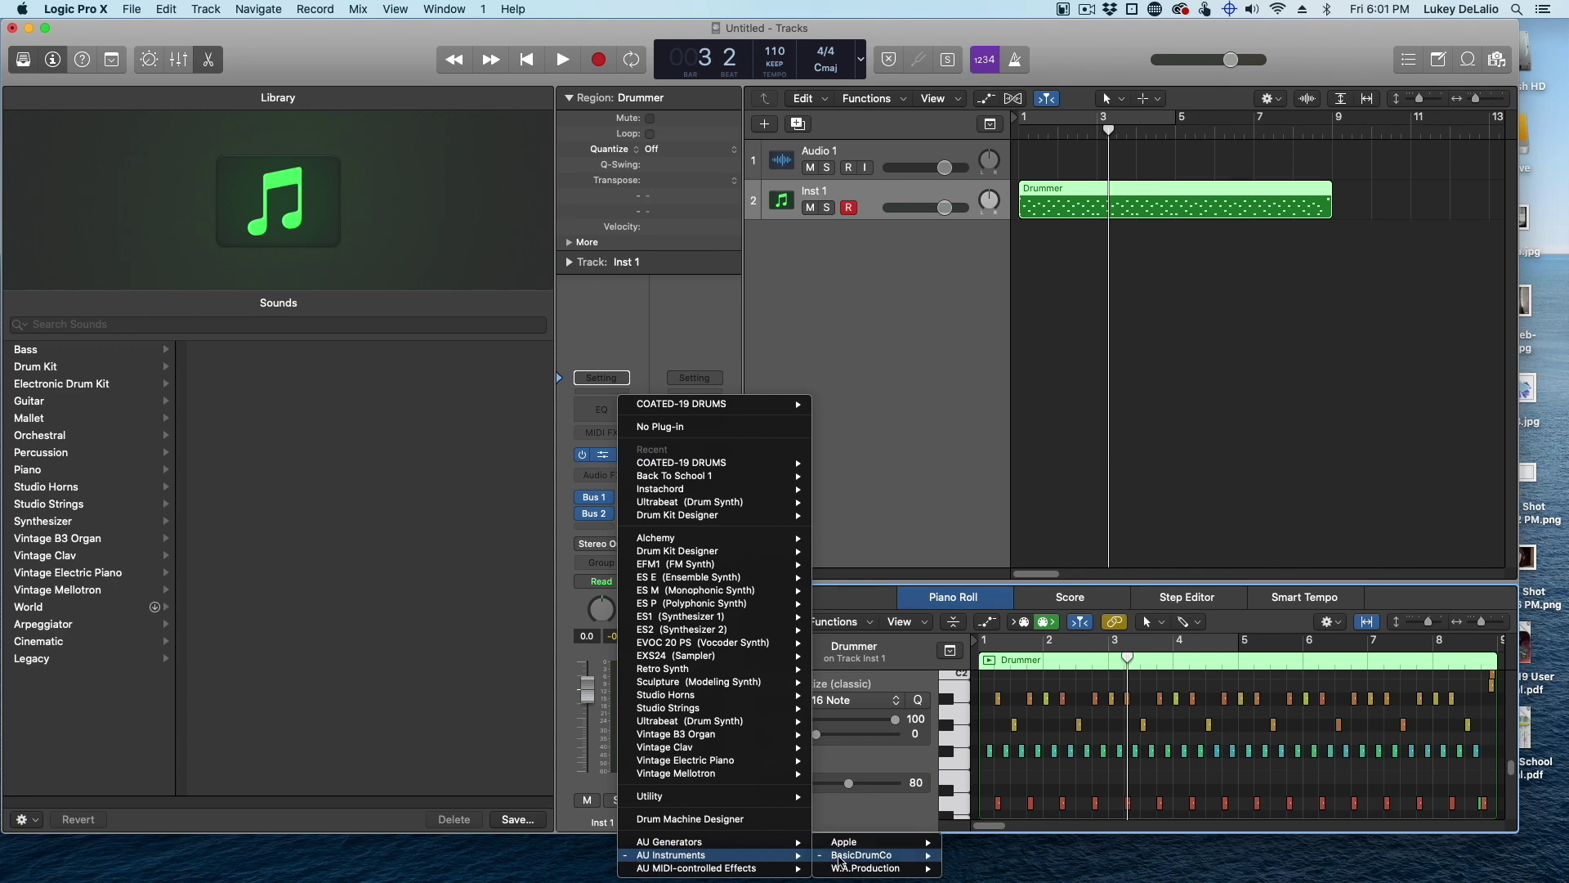
mouse_move(854, 855)
mouse_move(952, 858)
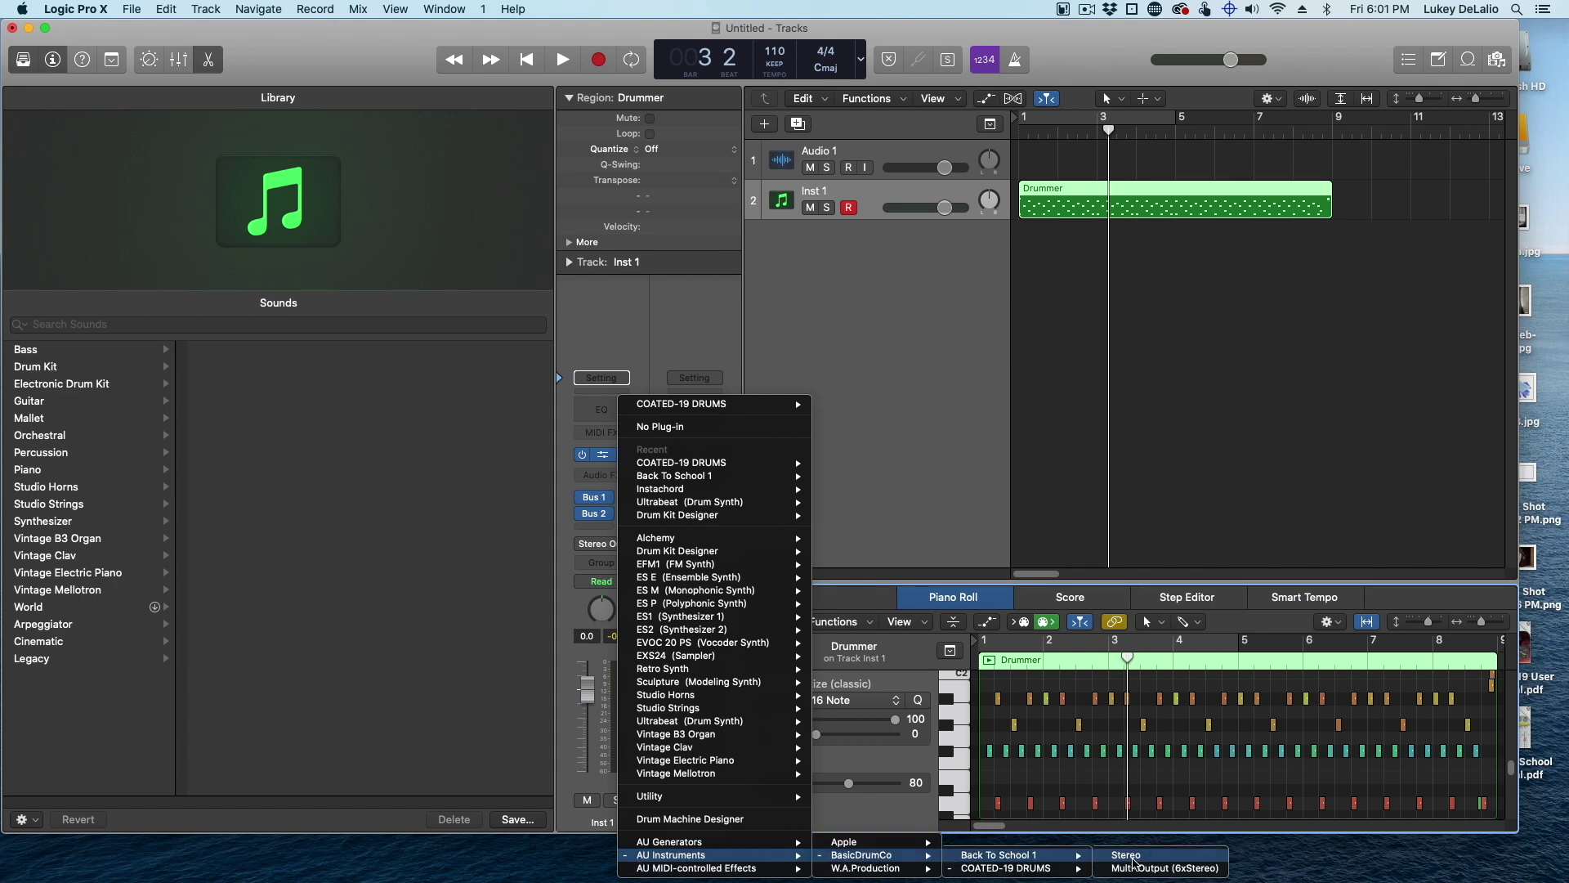
click(1132, 856)
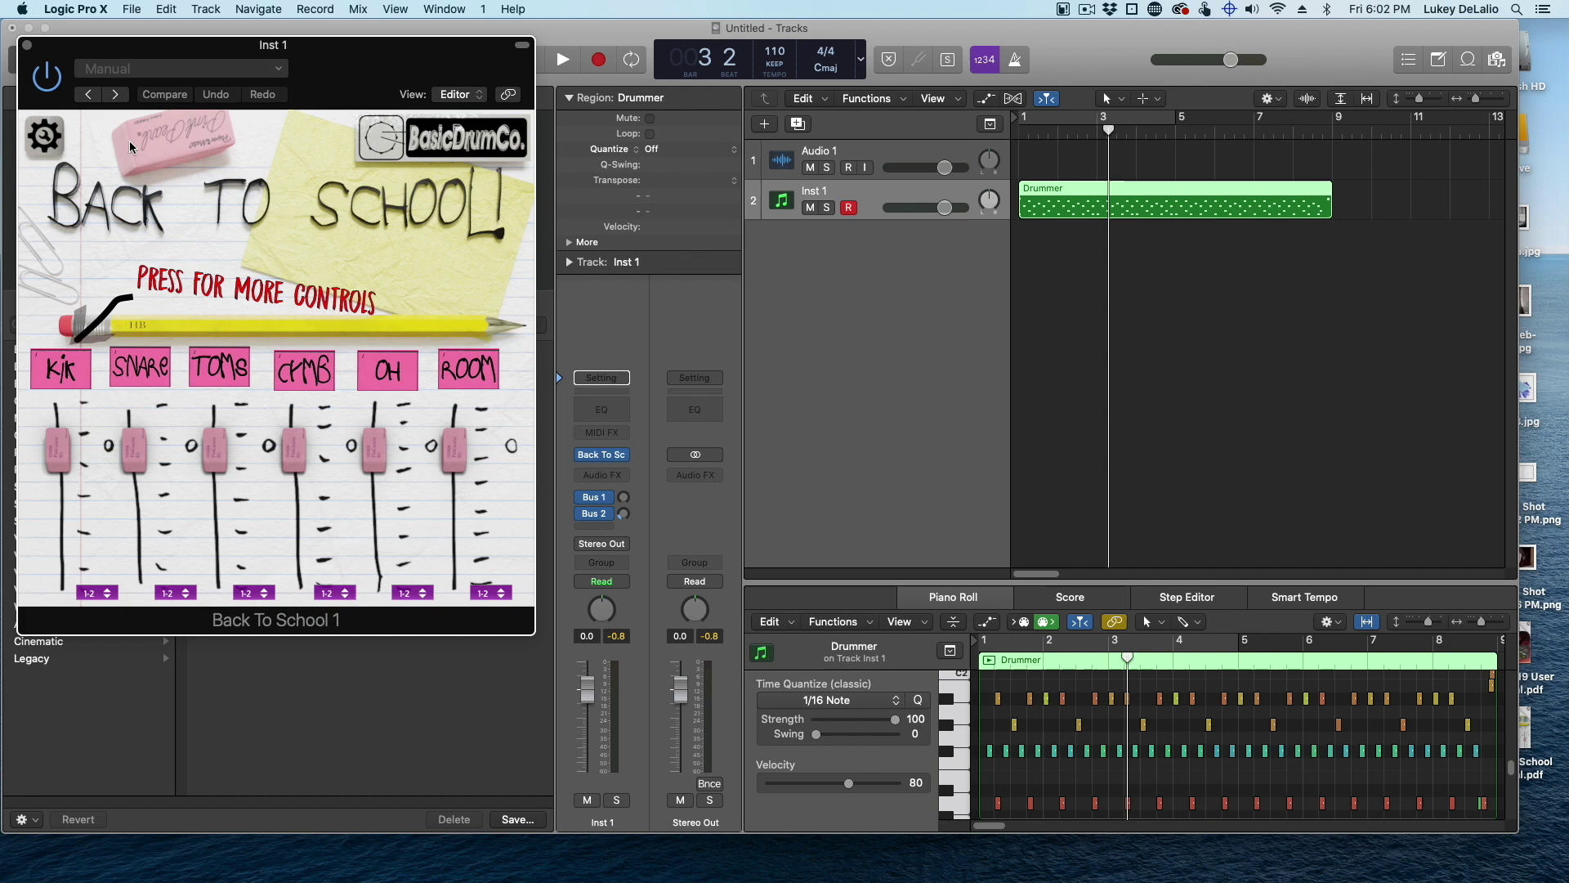
click(44, 145)
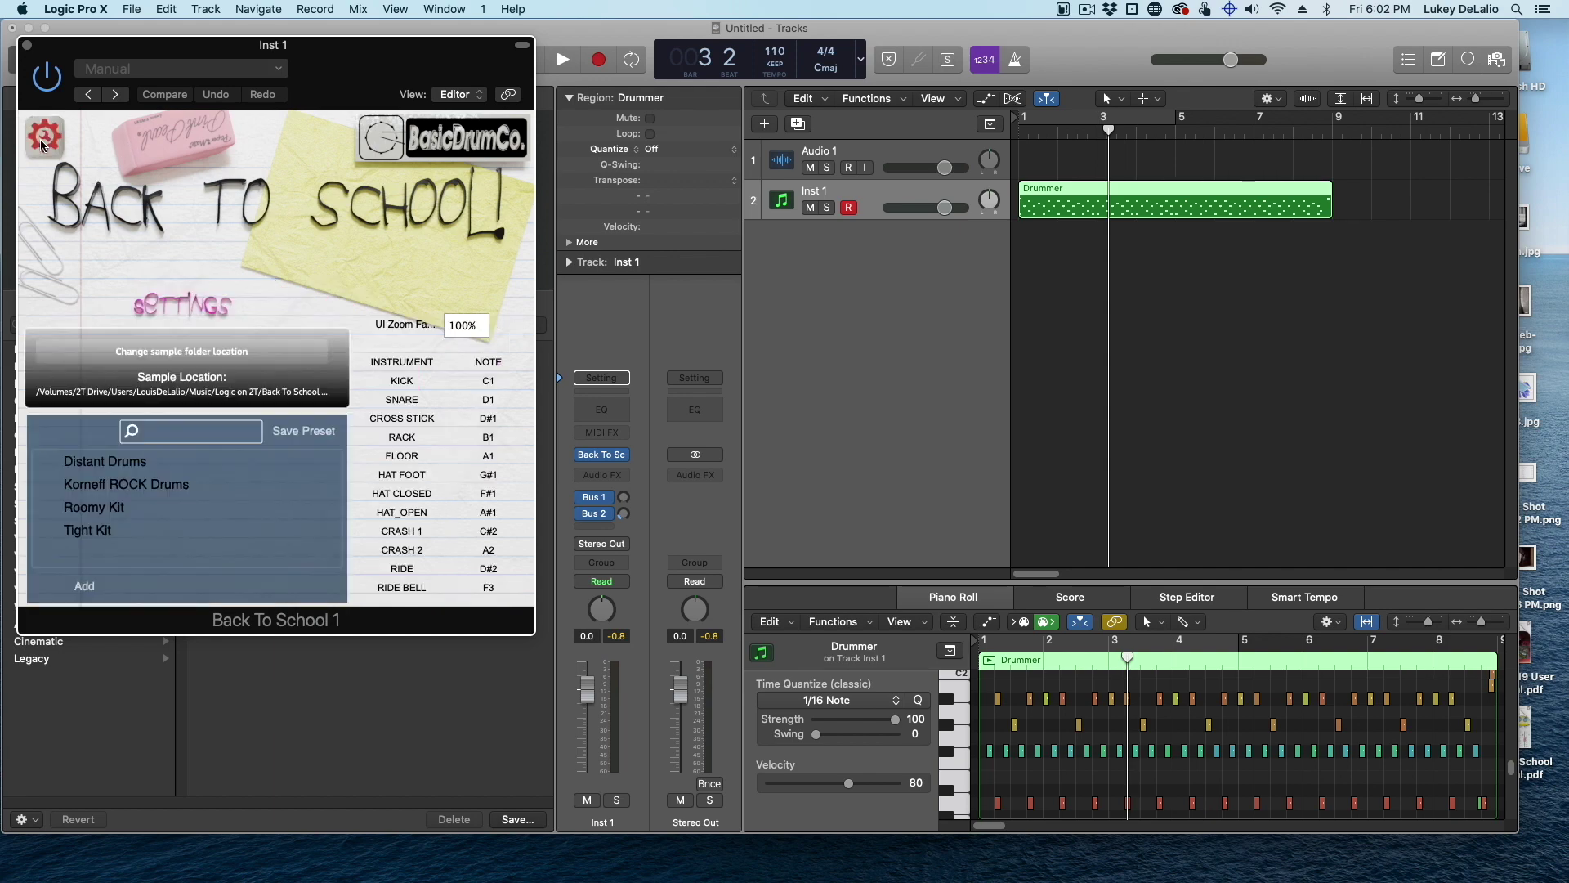
Point Back To School 1 at the Back To School 1.0 Sample Library in Logic on 2T, then close the window.
click(200, 353)
click(737, 85)
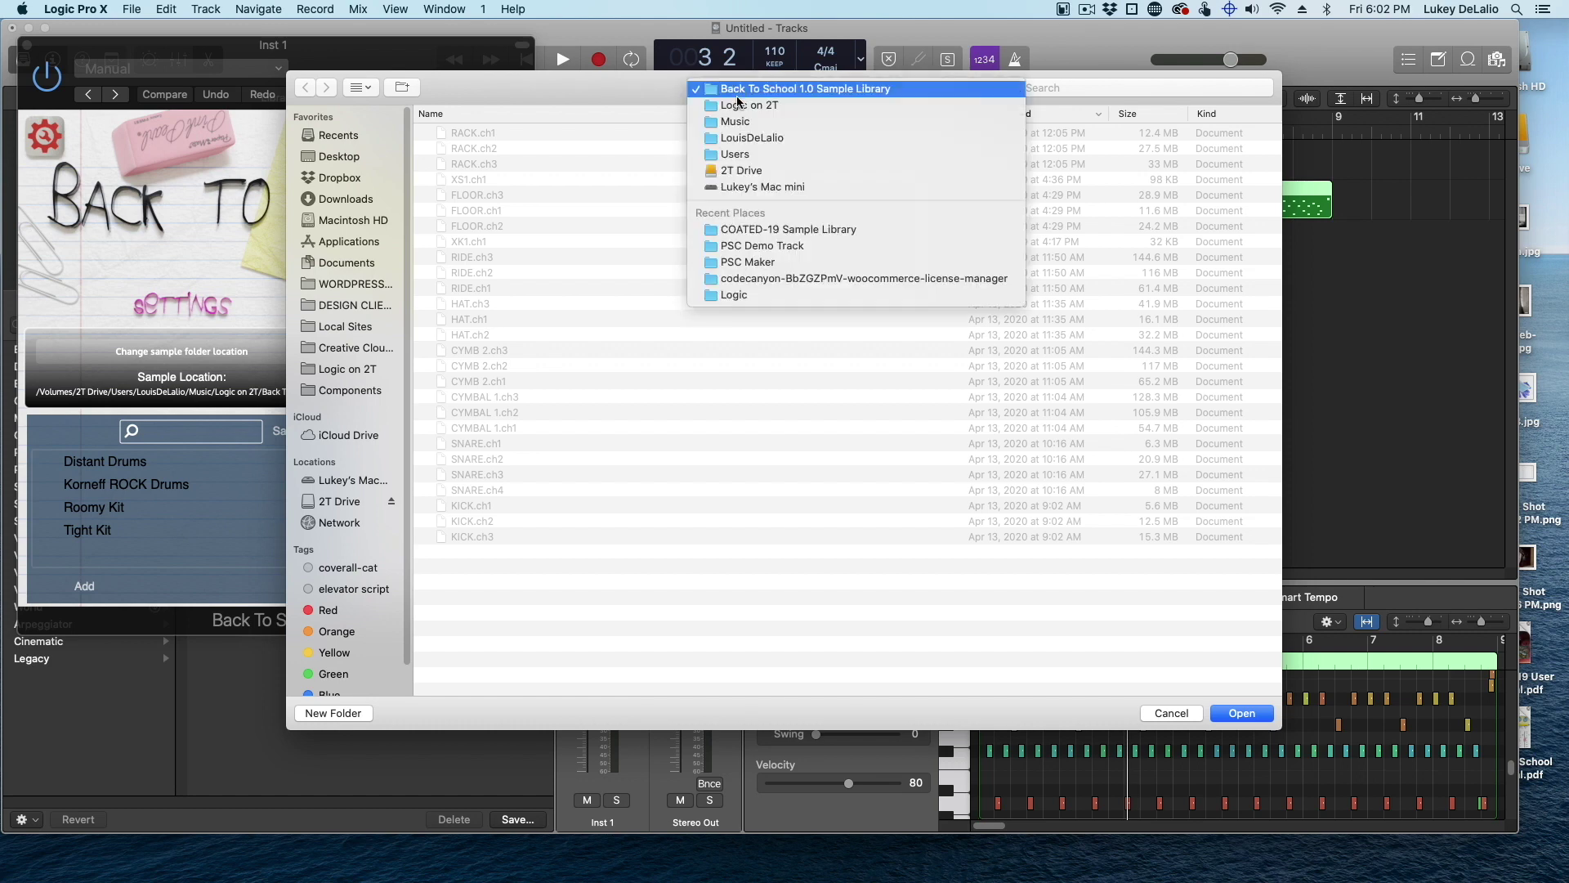
click(737, 105)
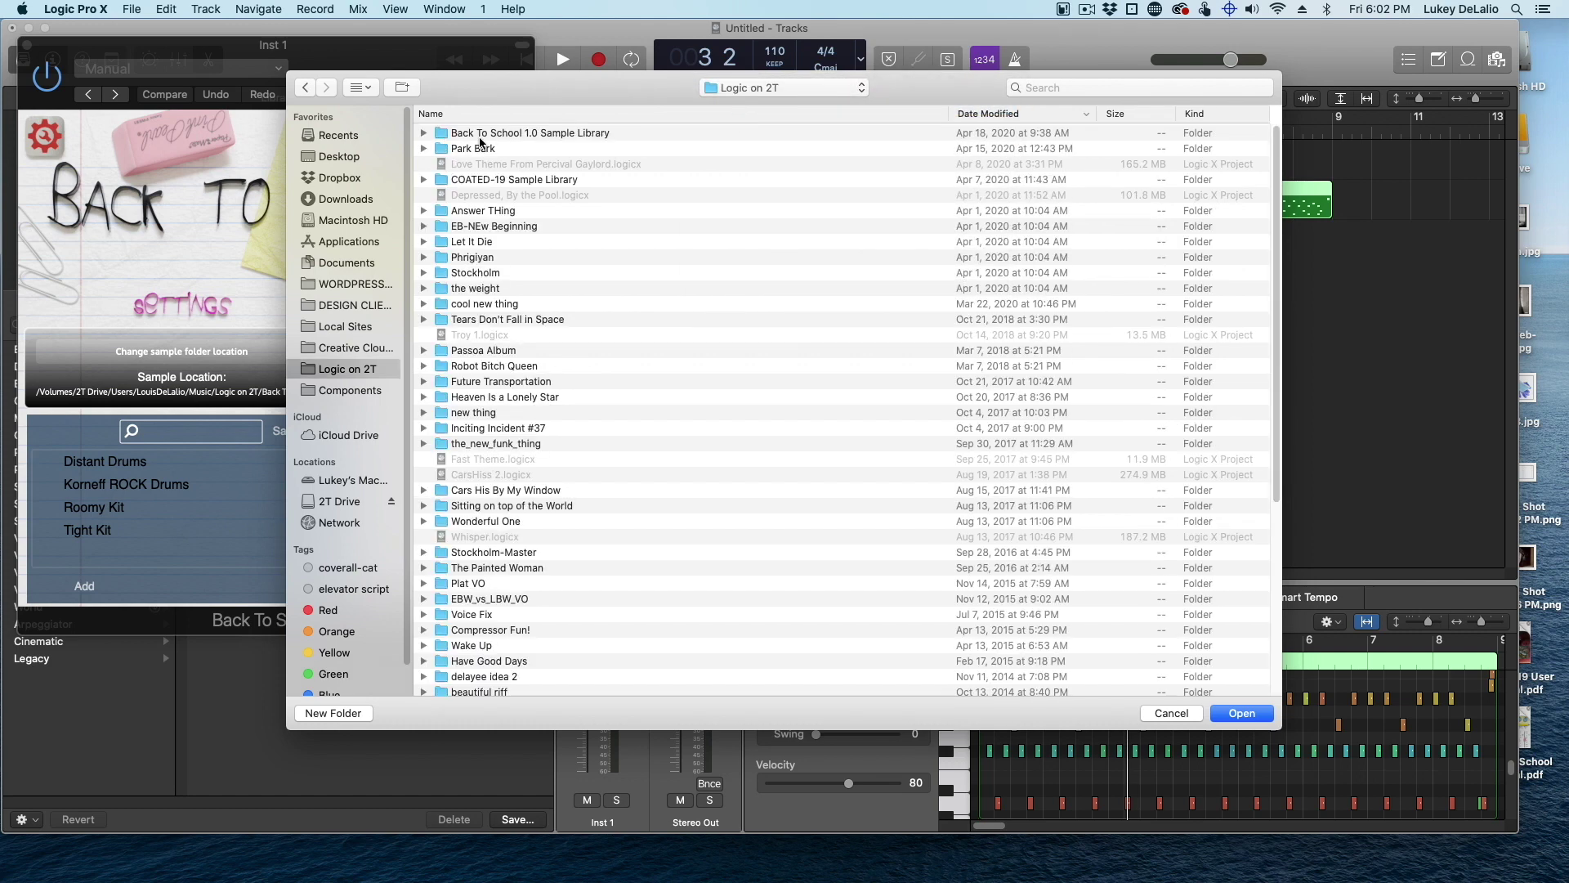
click(519, 135)
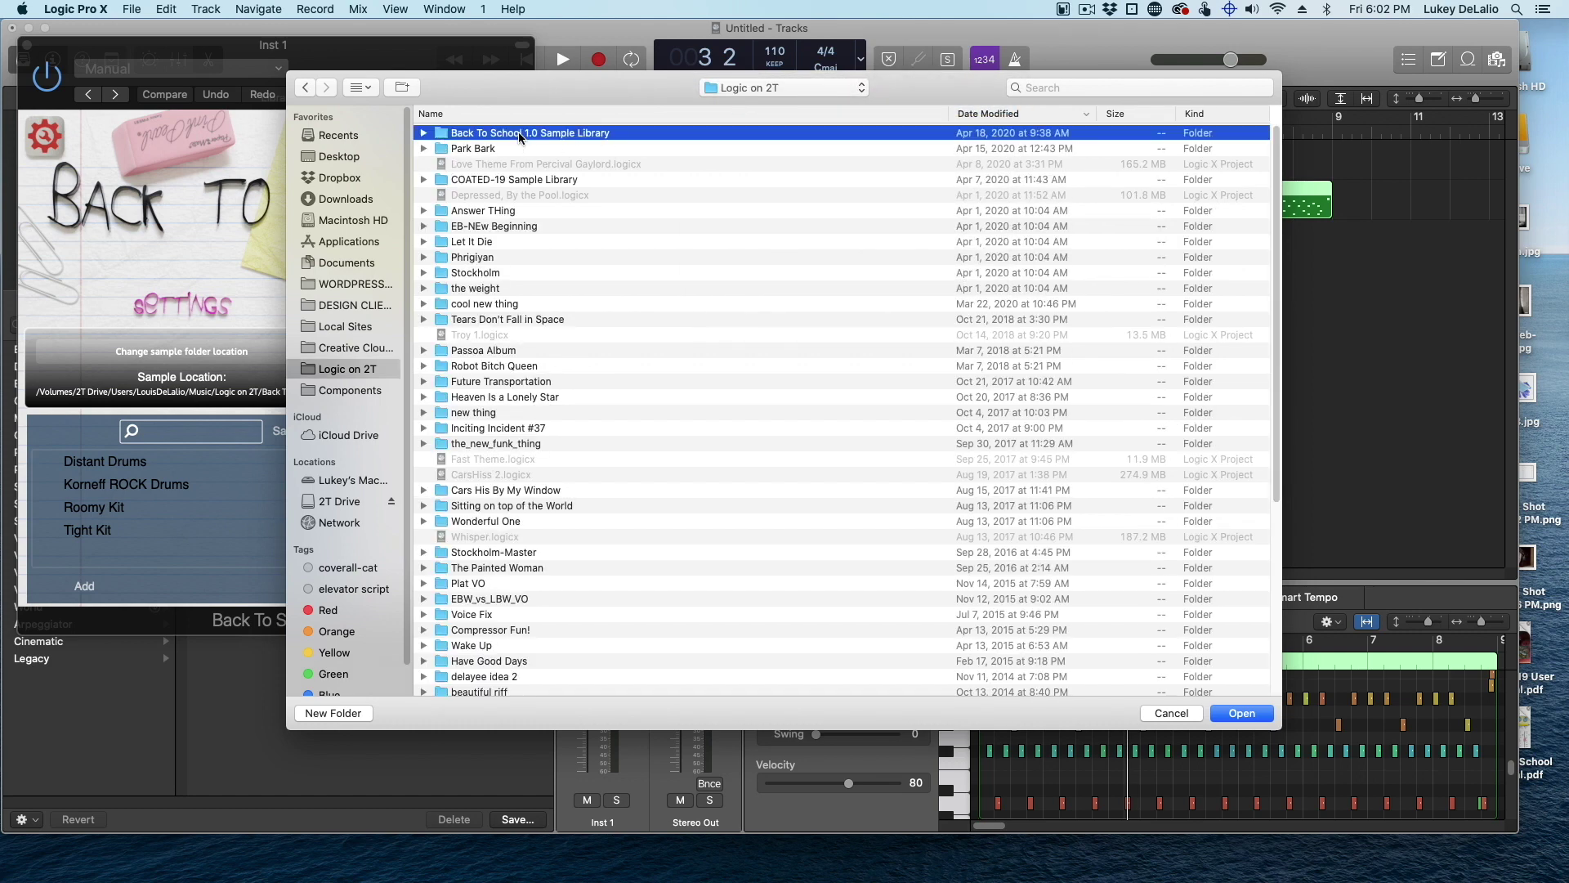
click(1242, 713)
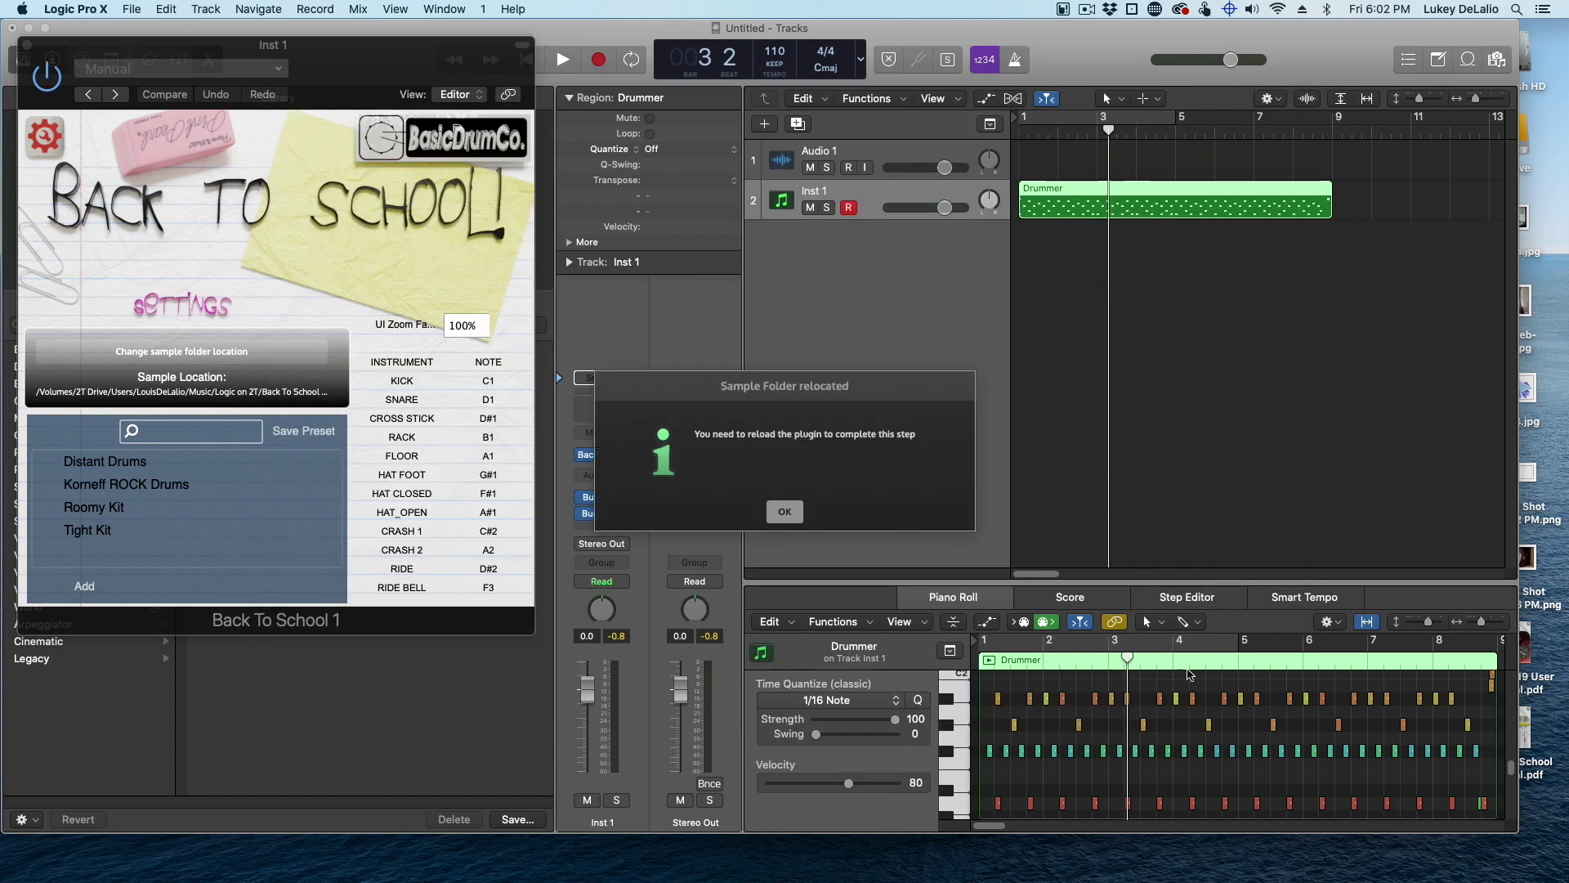
click(784, 515)
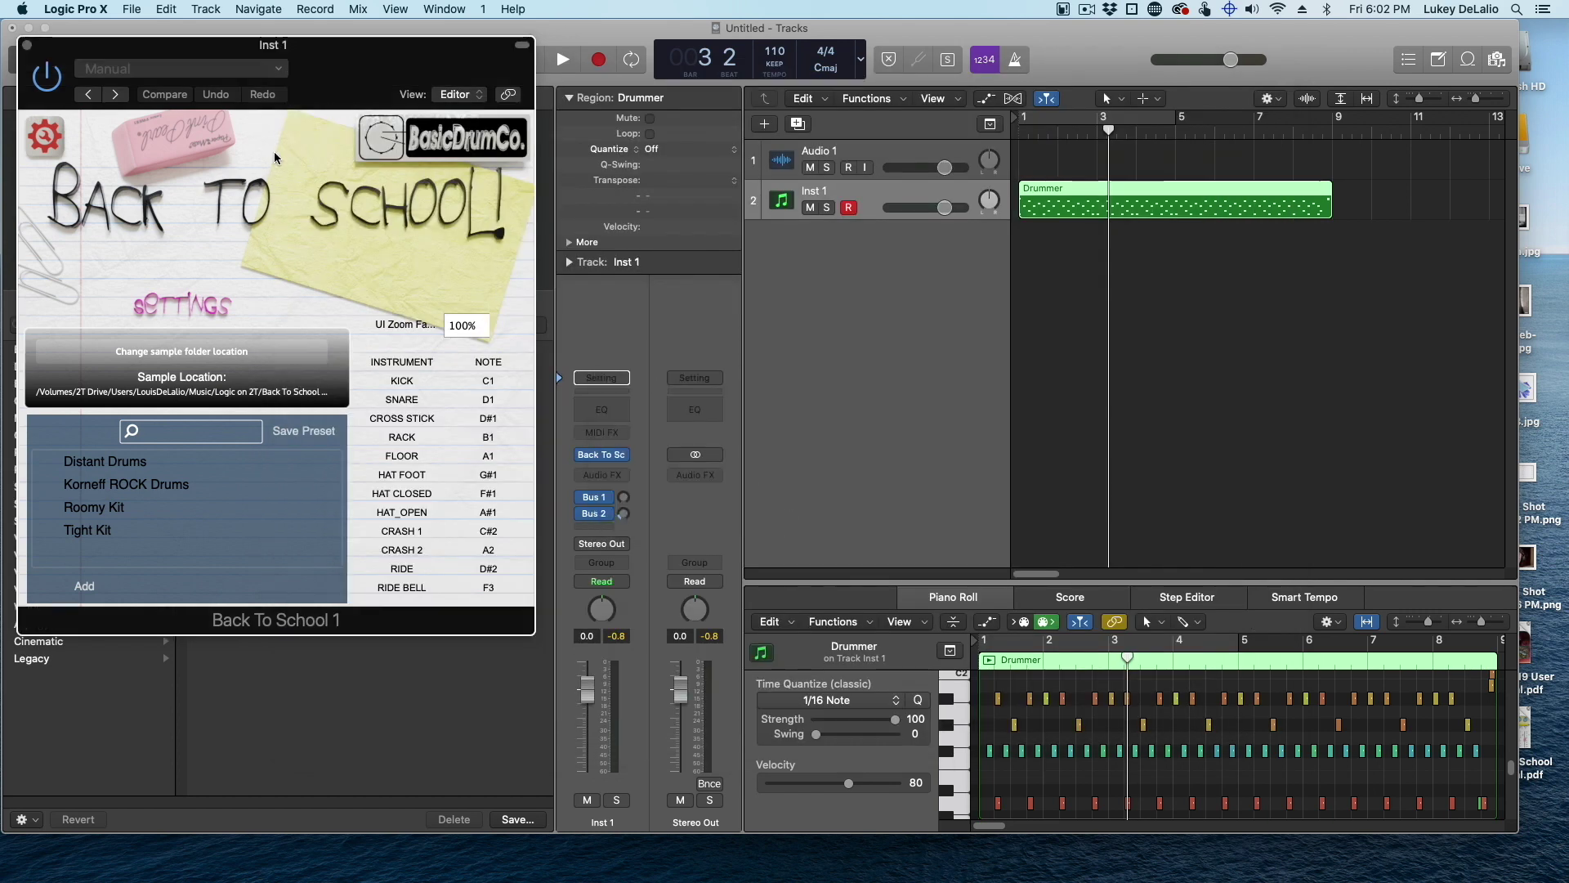
click(27, 45)
Clear Inst 1's instrument, reload Back To School 1 in Stereo, and play the Drummer region.
click(626, 456)
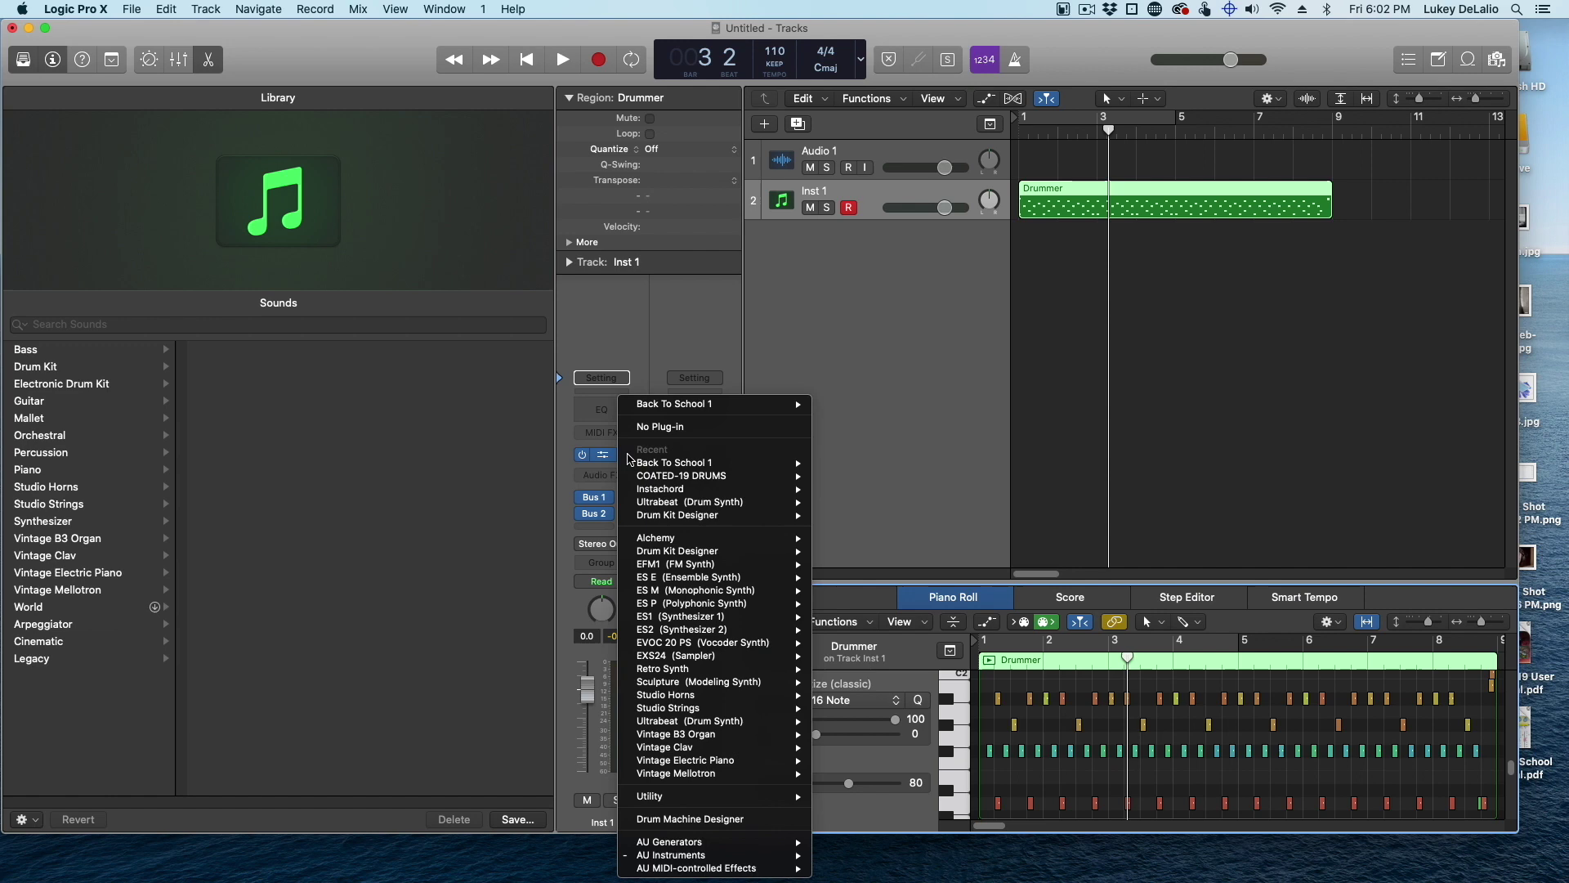
click(643, 427)
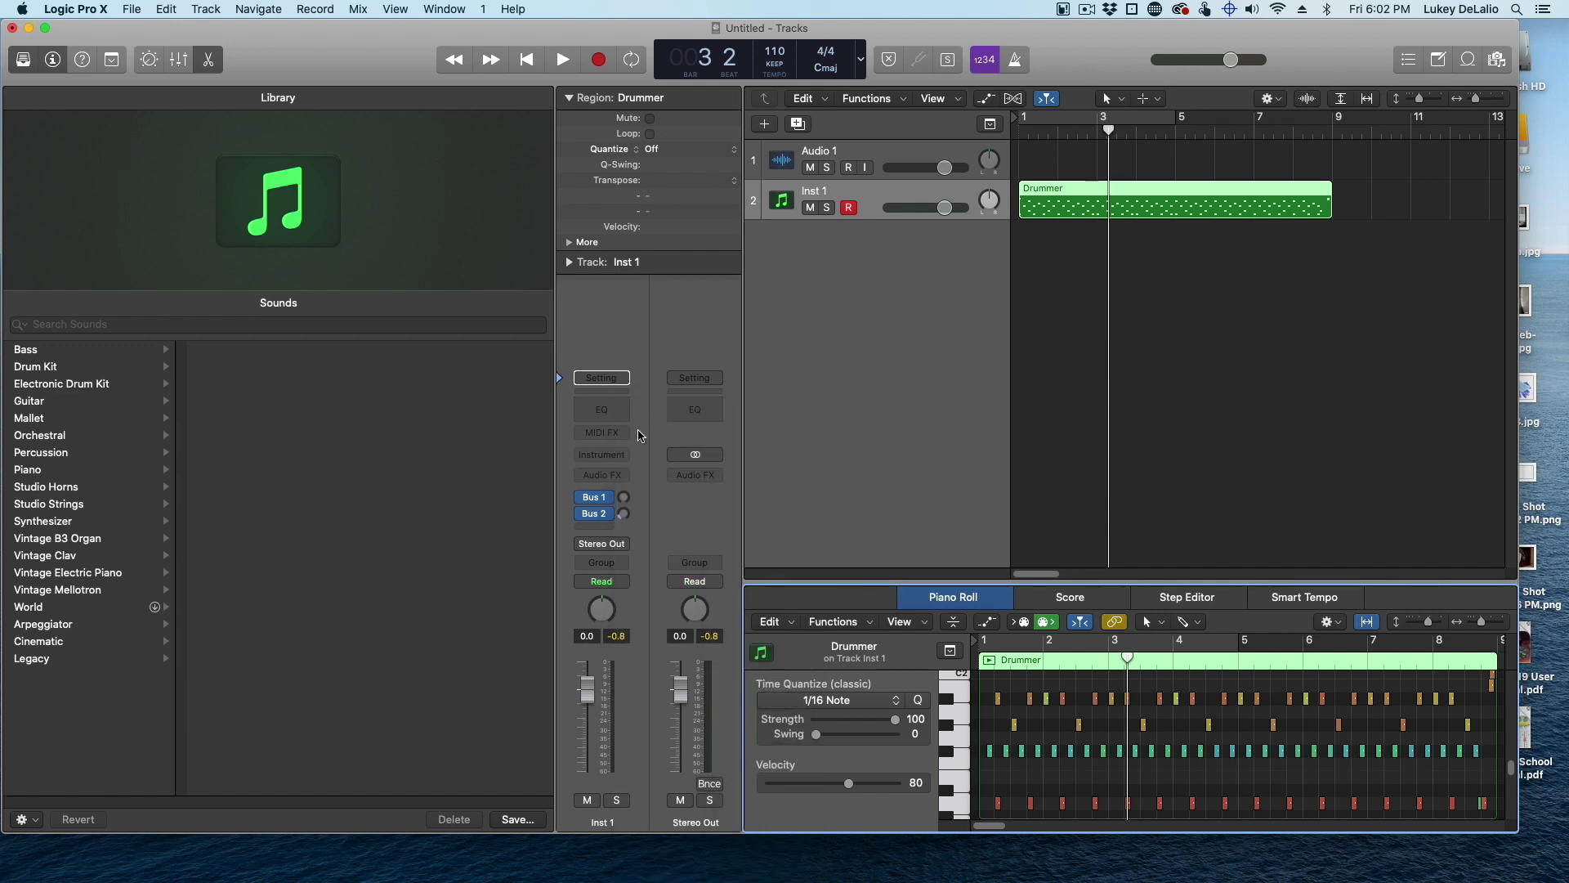
click(602, 455)
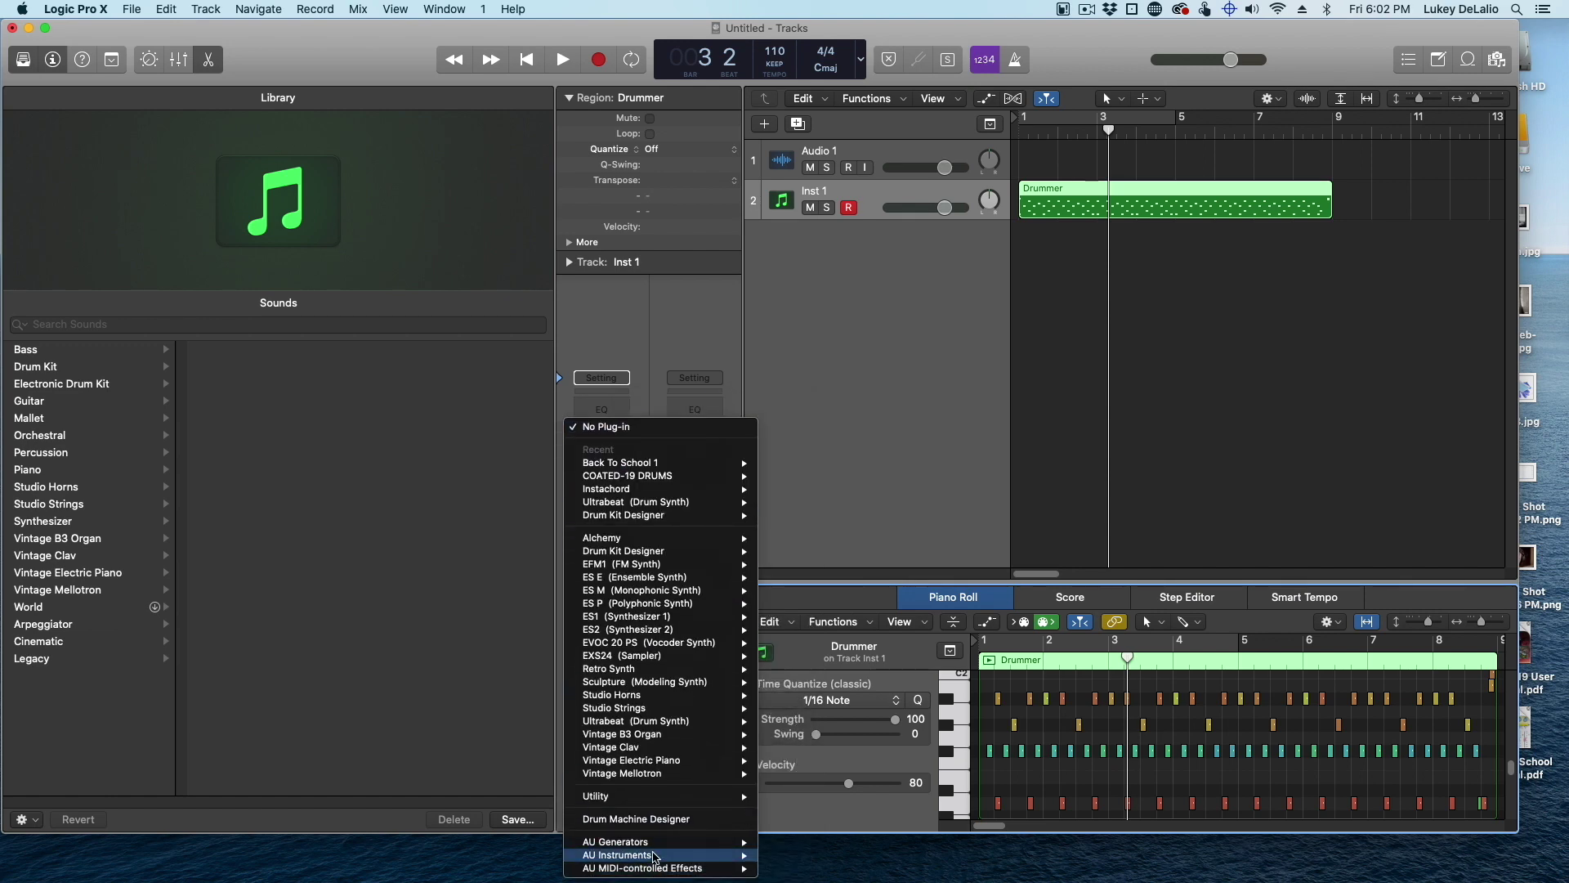
mouse_move(654, 855)
mouse_move(821, 856)
mouse_move(948, 858)
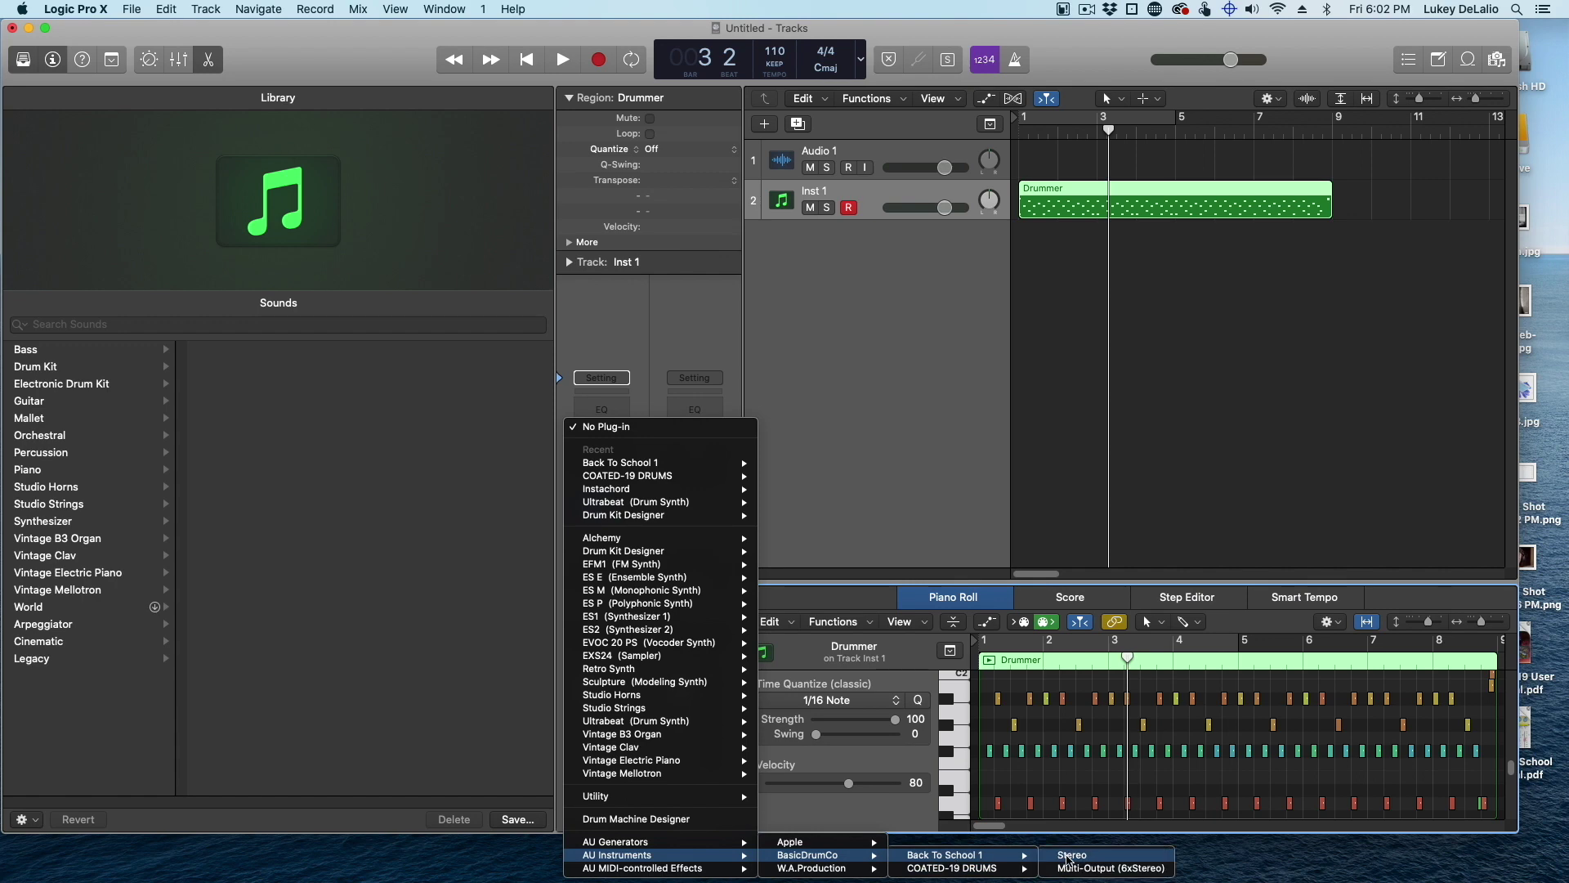
click(1069, 859)
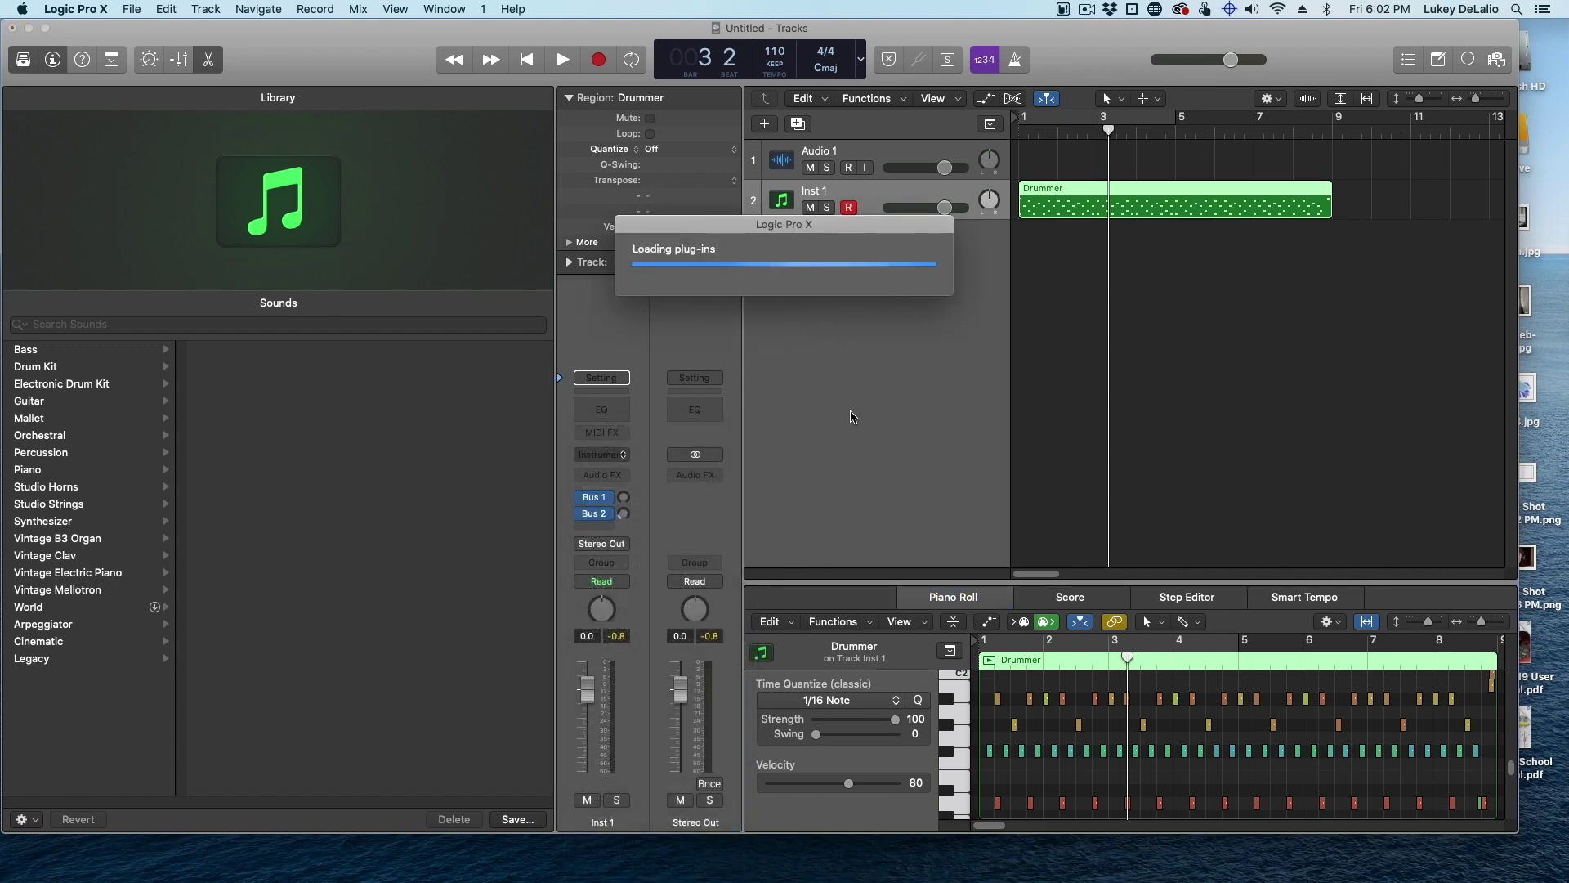
key(space)
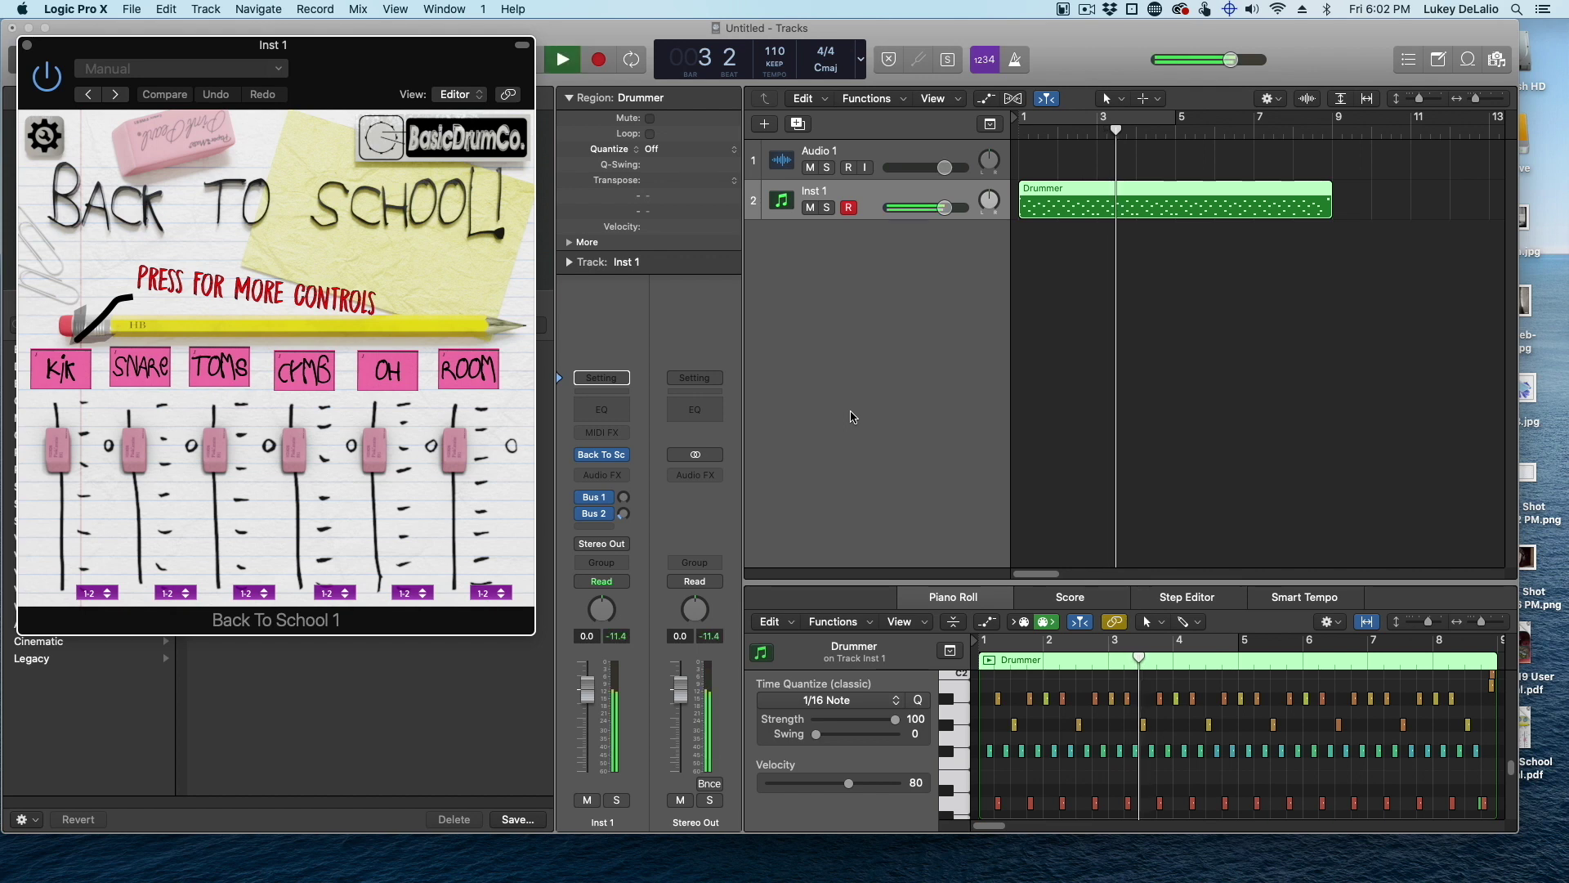